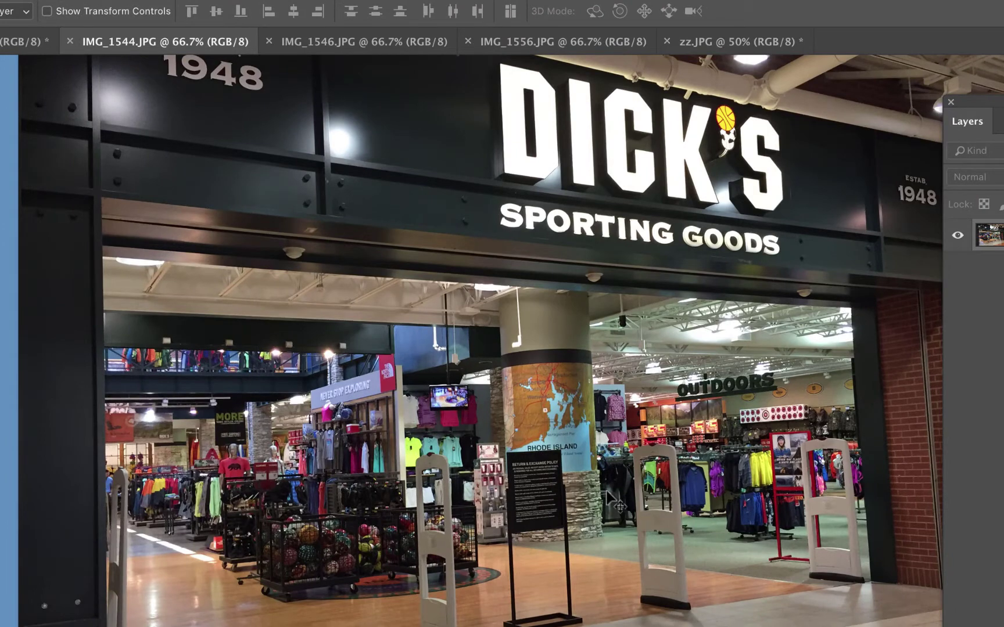
Step: Switch to the IMG_1556.JPG store photo of the North Face poster and zoom in on it
left_click(374, 43)
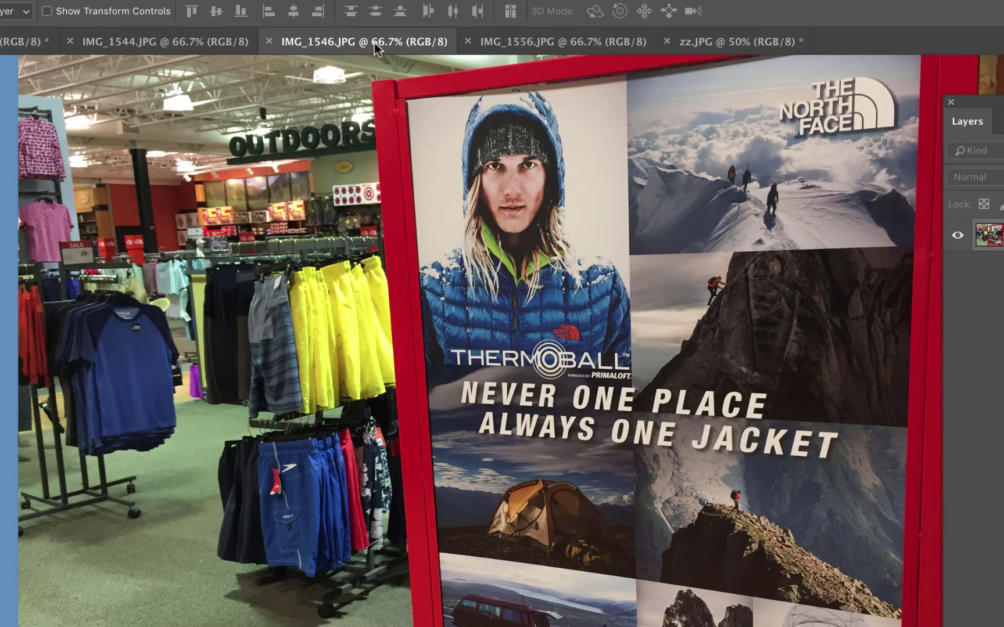
left_click(505, 47)
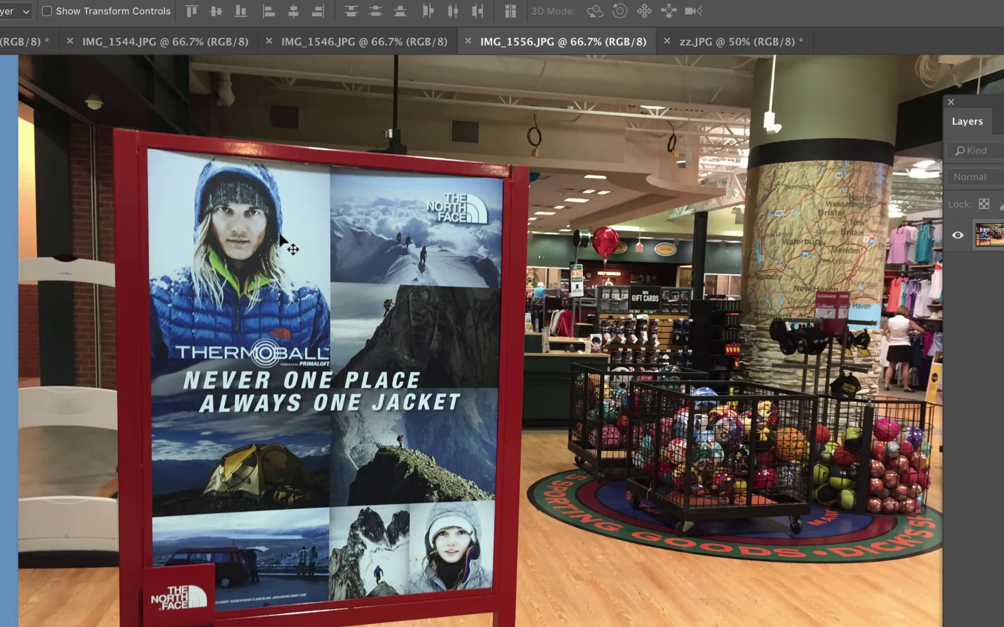
key("super+equal")
key("super+equal")
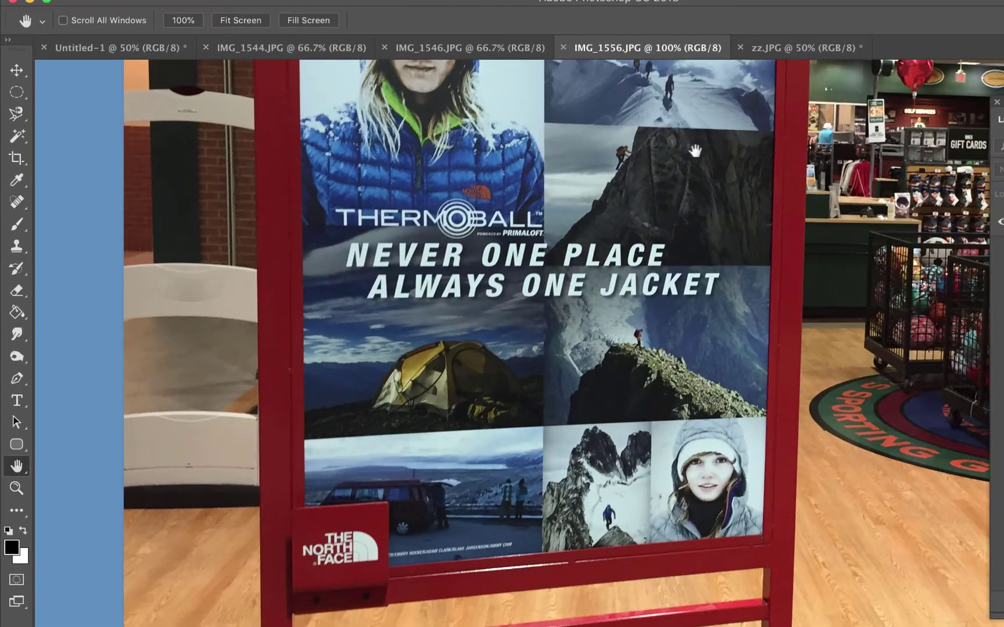
left_click_drag(695, 150, 693, 268)
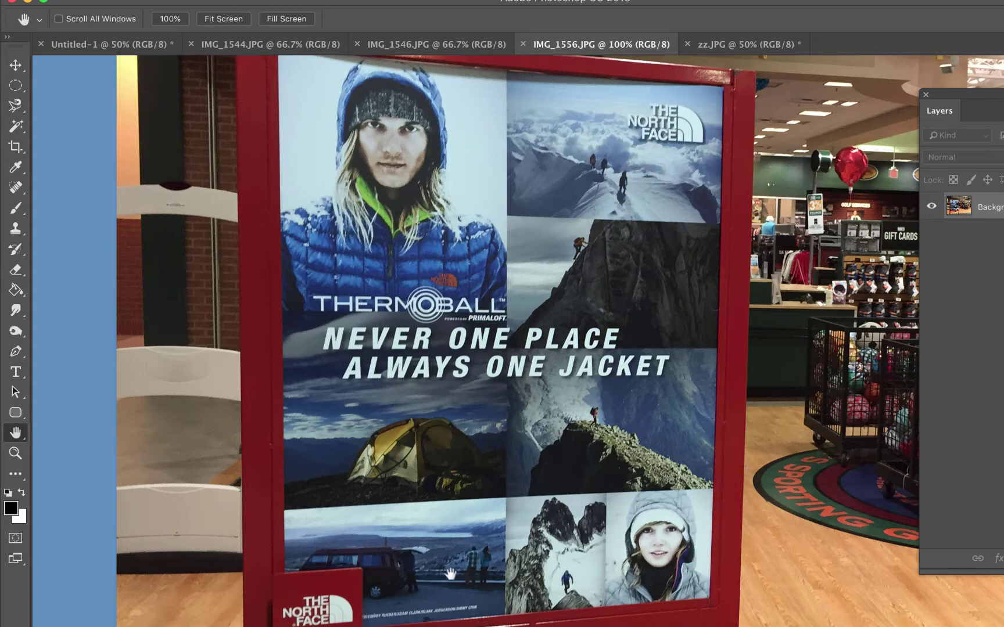
Step: In Chrome, flip through the velociraptor, basketball and UConn image results, then view example student collages
left_click(369, 610)
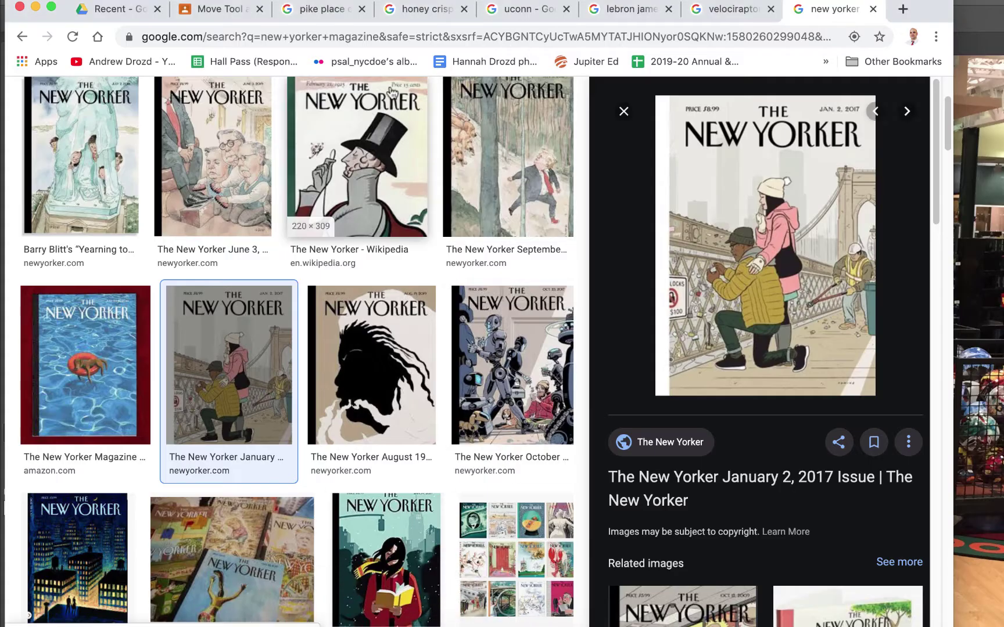
left_click(729, 11)
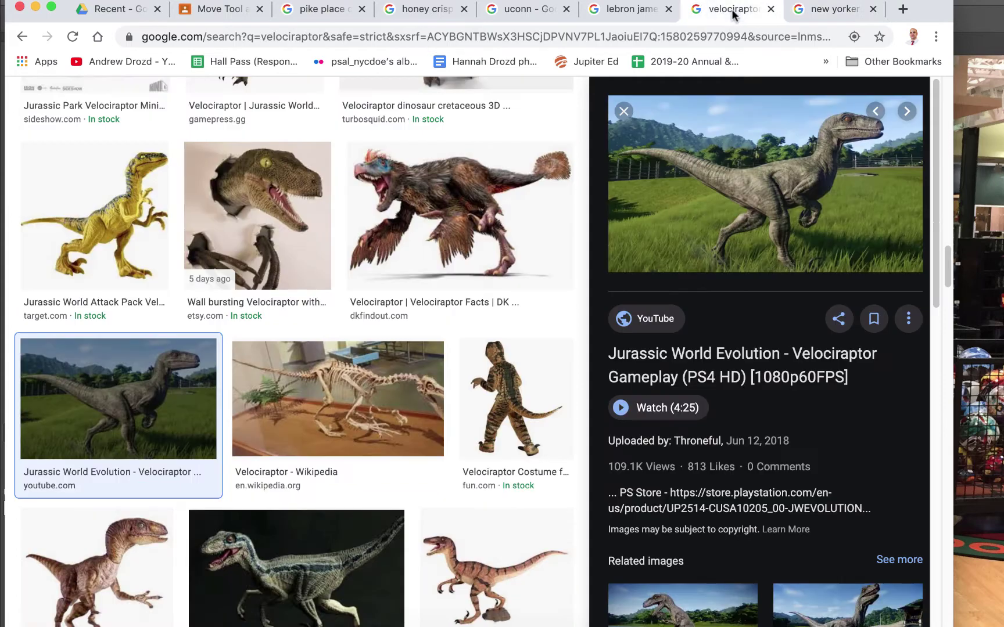
left_click(644, 12)
left_click(537, 10)
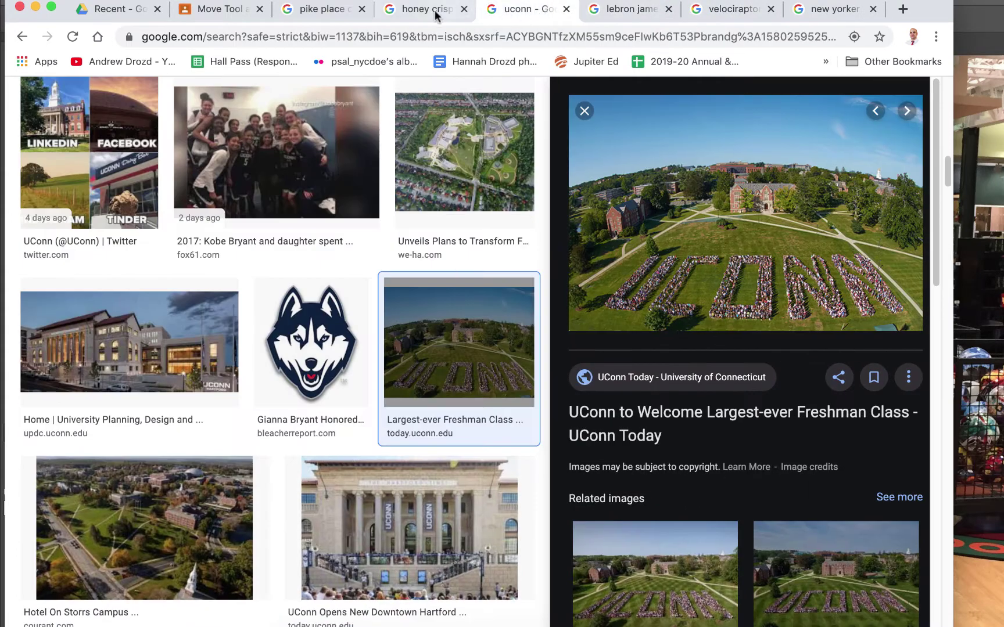
left_click(212, 10)
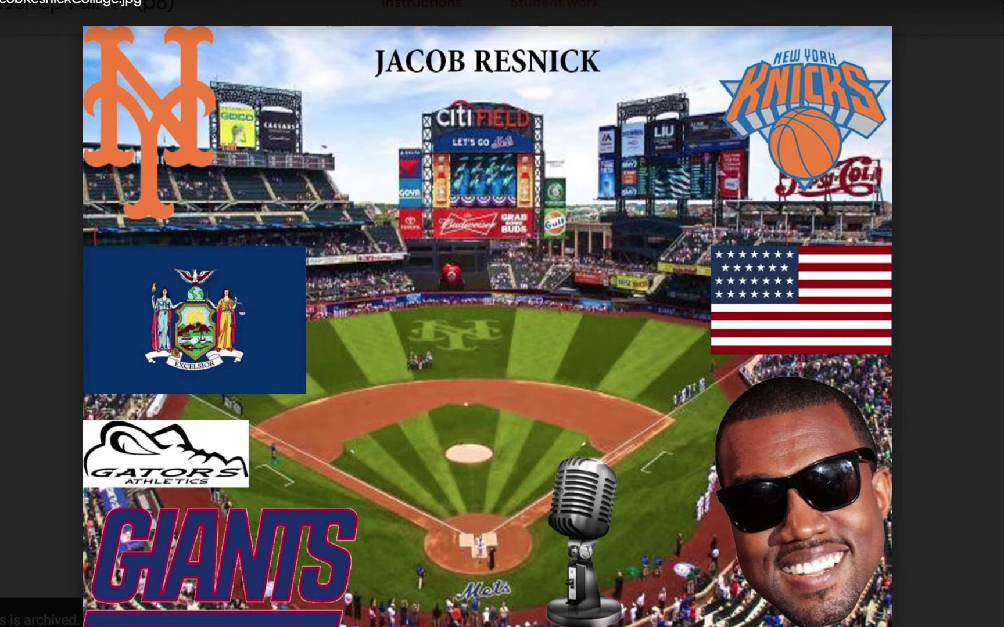
key("Right")
key("Right")
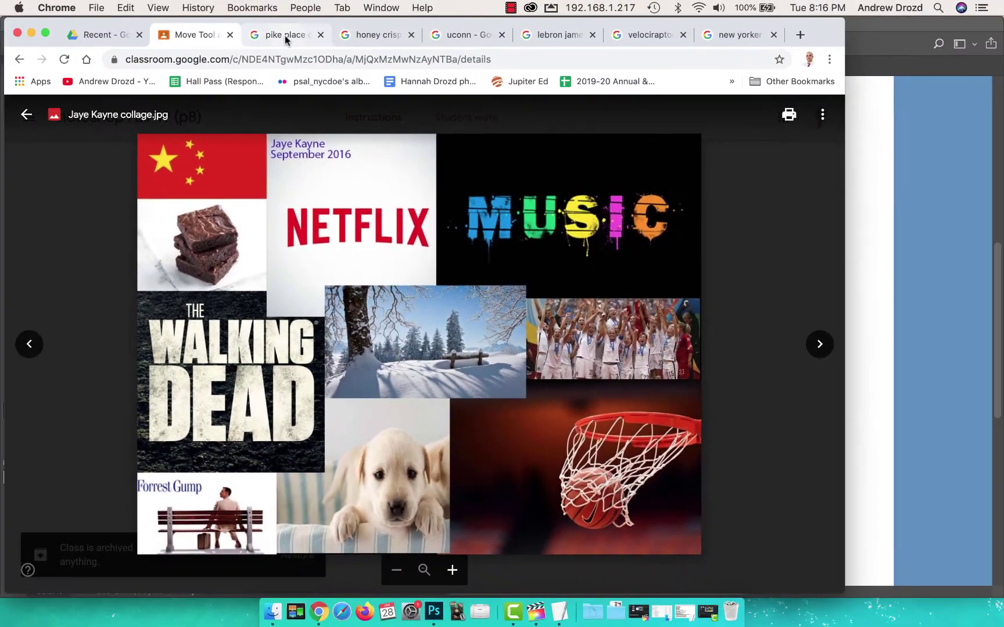
Step: Copy the Pike Place coffee bag image and paste it into the Photoshop collage as Layer 1
left_click(284, 36)
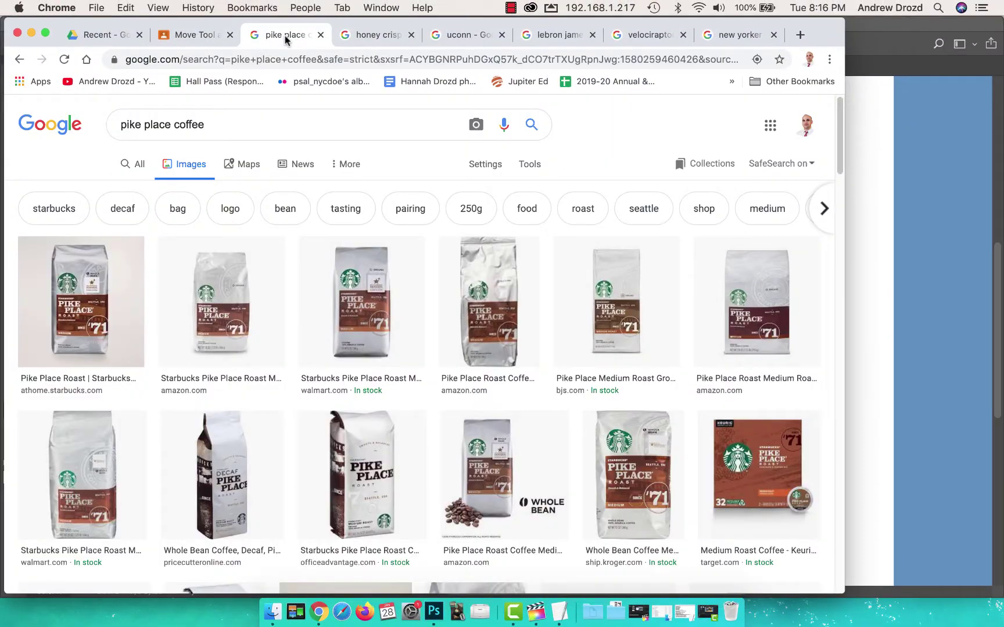
left_click(501, 307)
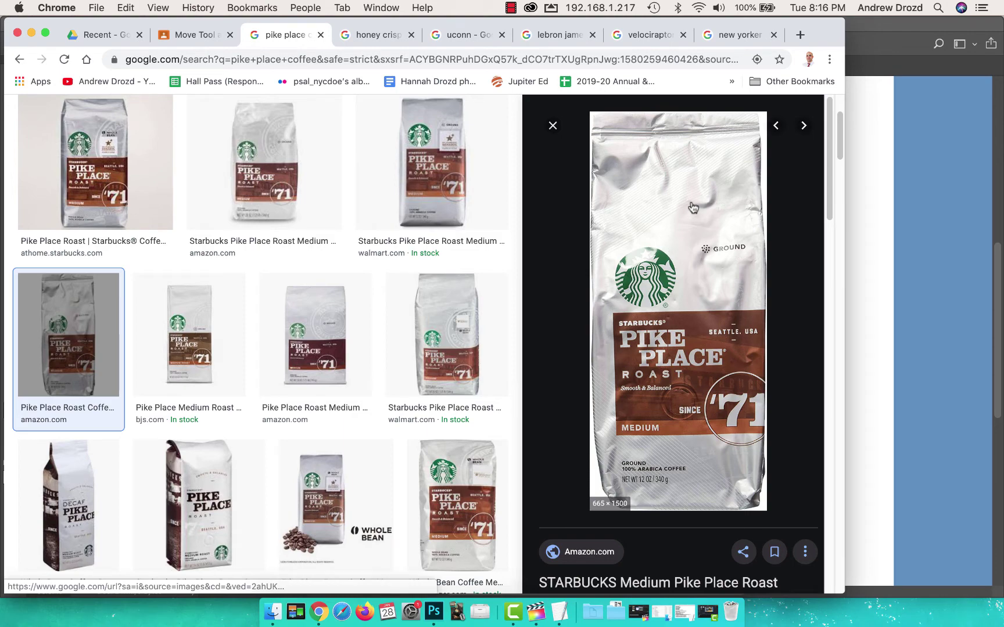
right_click(686, 223)
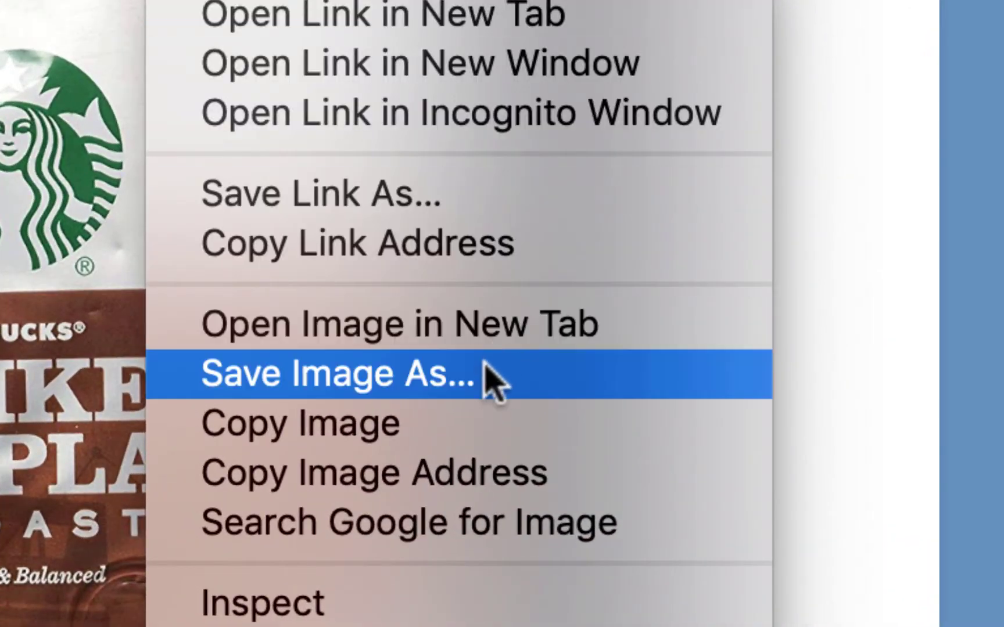
left_click(490, 433)
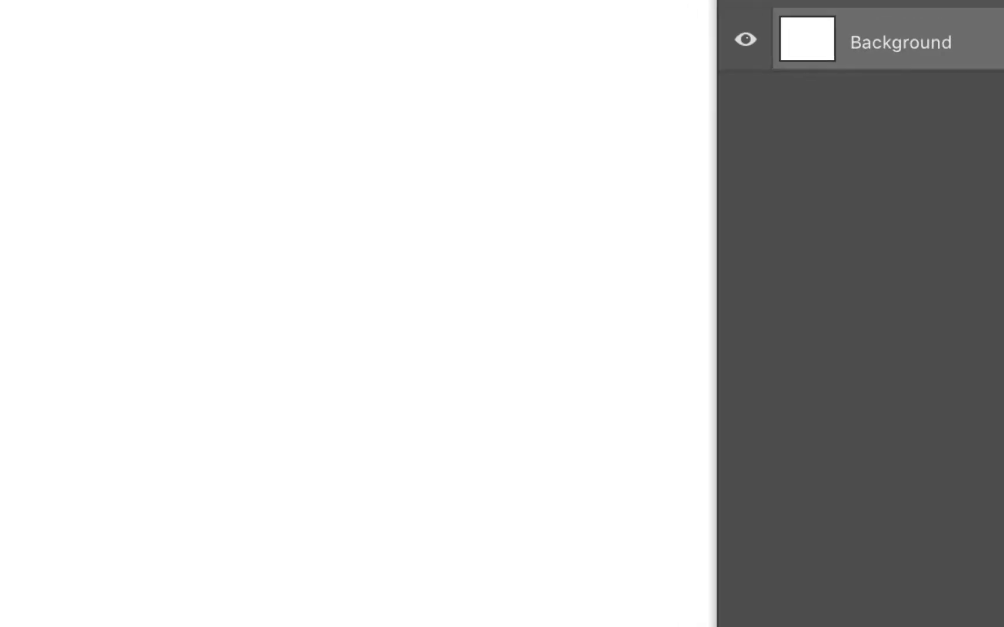
key("super+v")
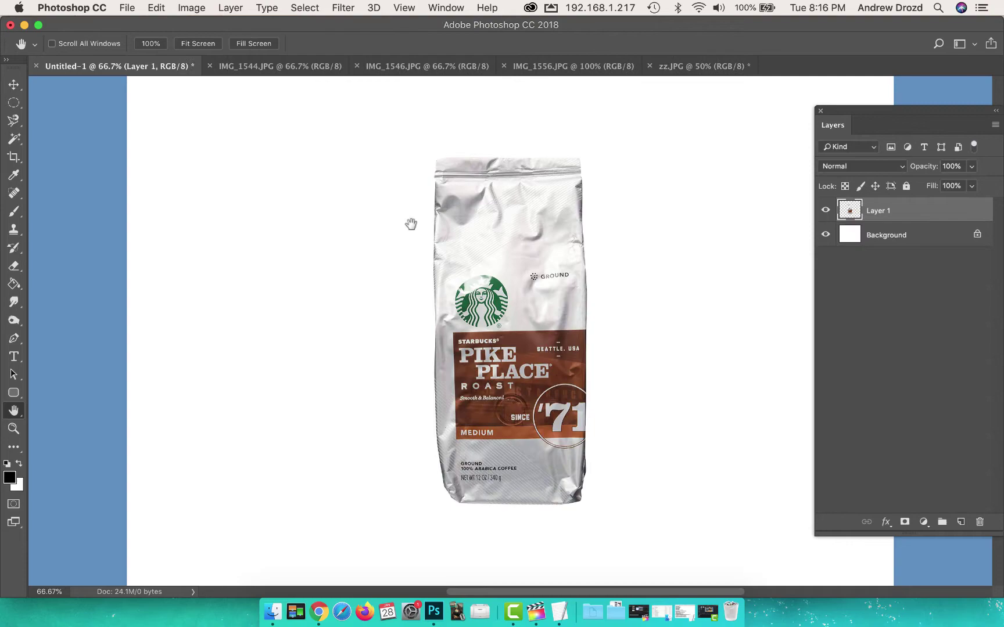
Step: Return to Chrome's apple image results and bring up the apple image's context menu
left_click(314, 605)
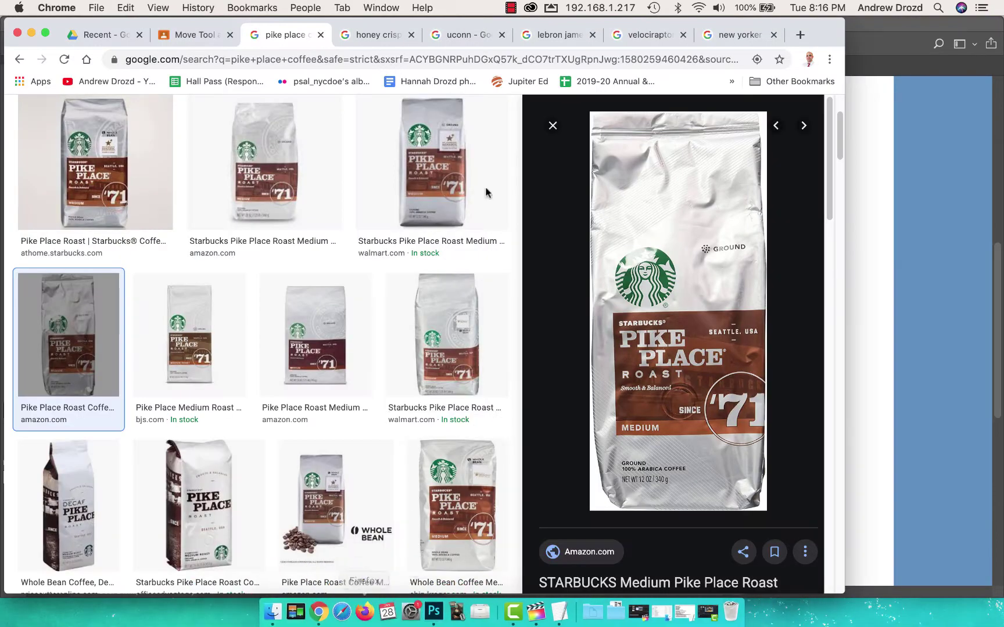
left_click(365, 41)
right_click(618, 262)
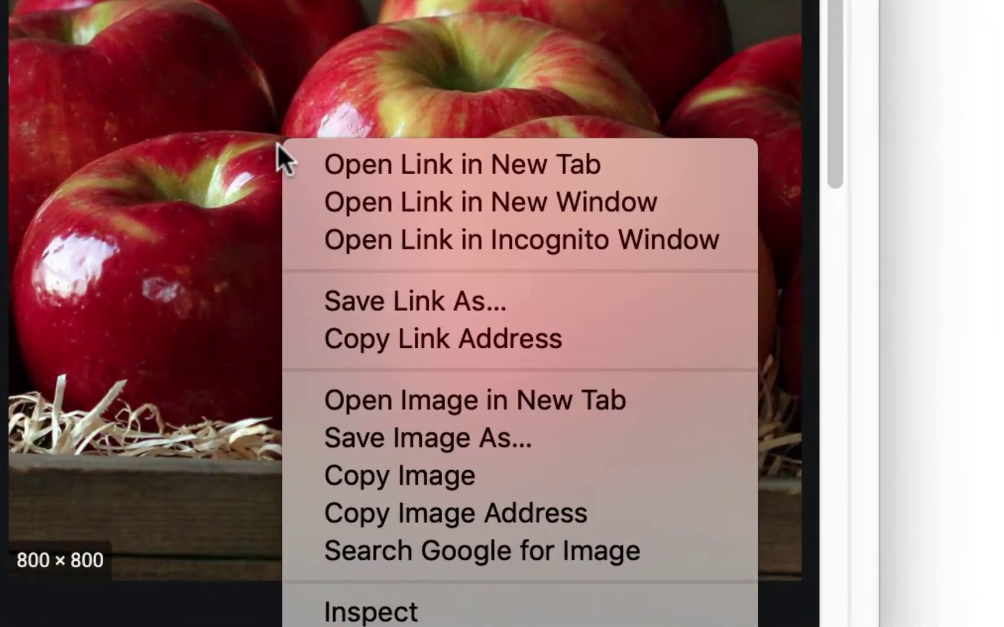
Step: Copy and paste the apple photo and the UConn campus image into the collage as new layers
left_click(532, 482)
key("super+Tab")
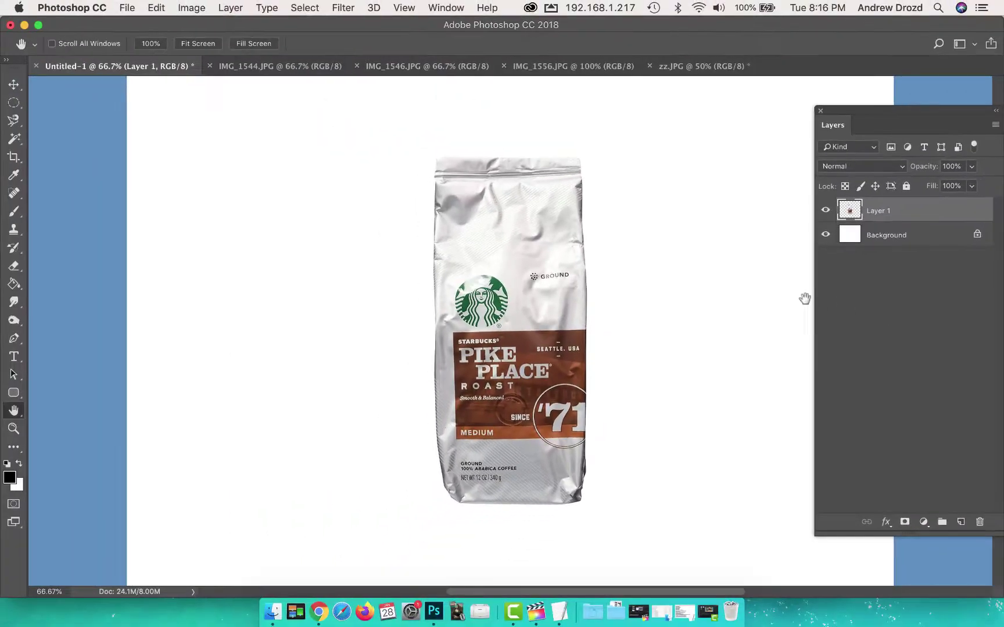
key("super+v")
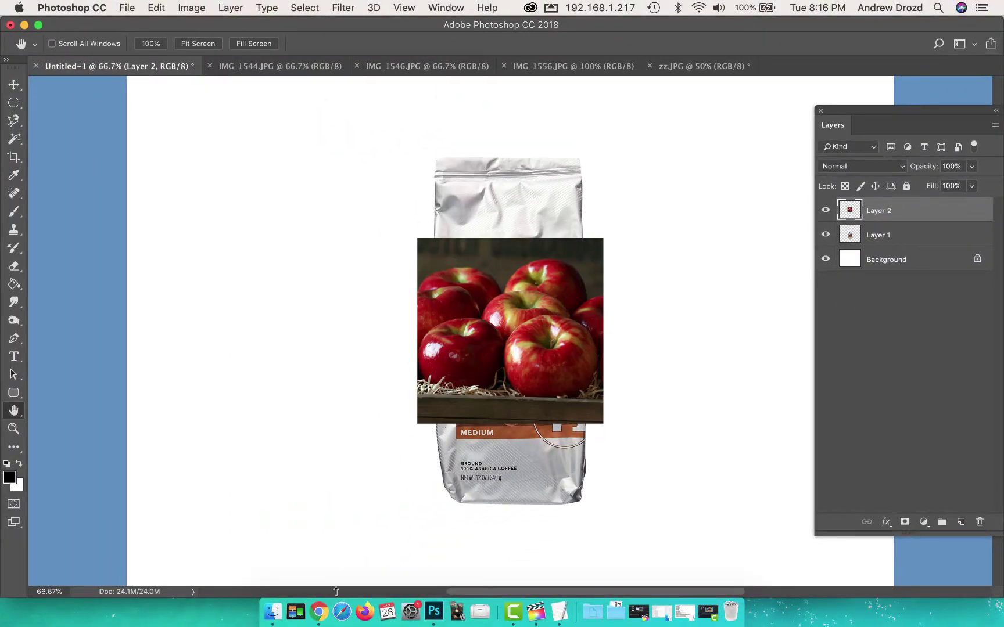
left_click(318, 612)
left_click(456, 34)
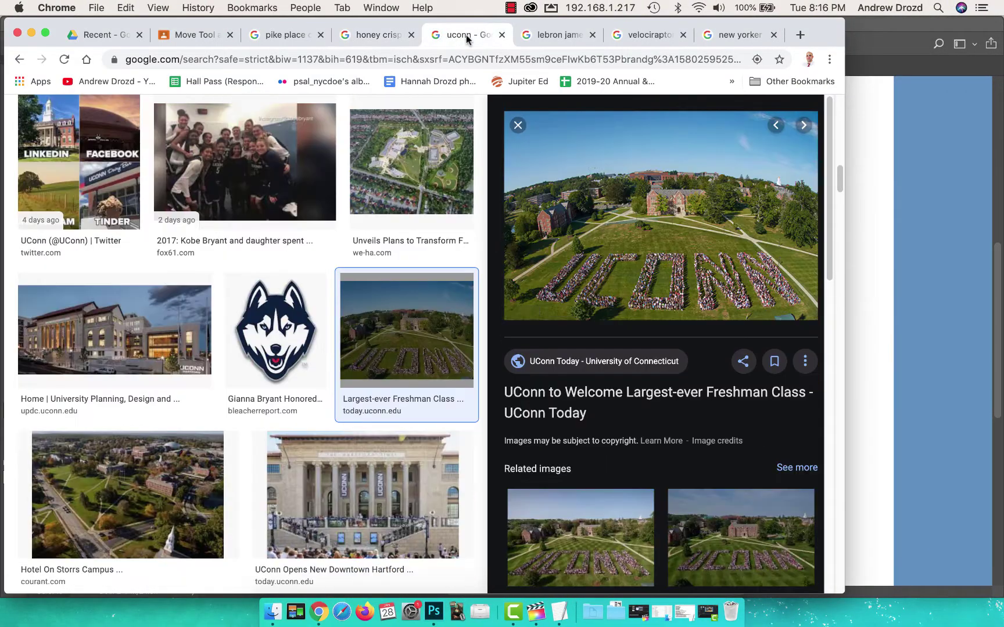
right_click(635, 237)
left_click(676, 351)
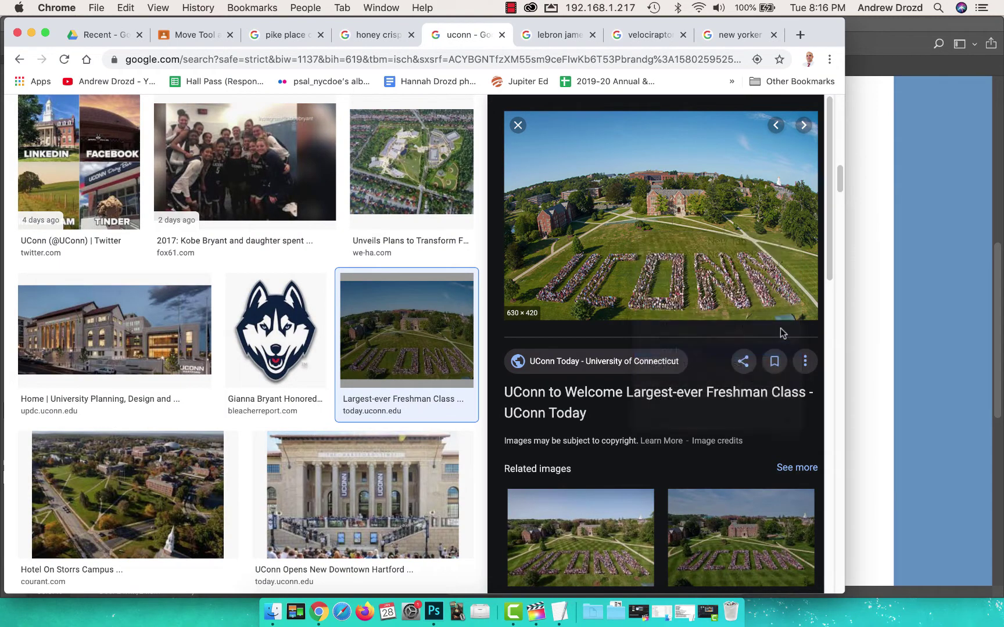
key("super+Tab")
key("super+v")
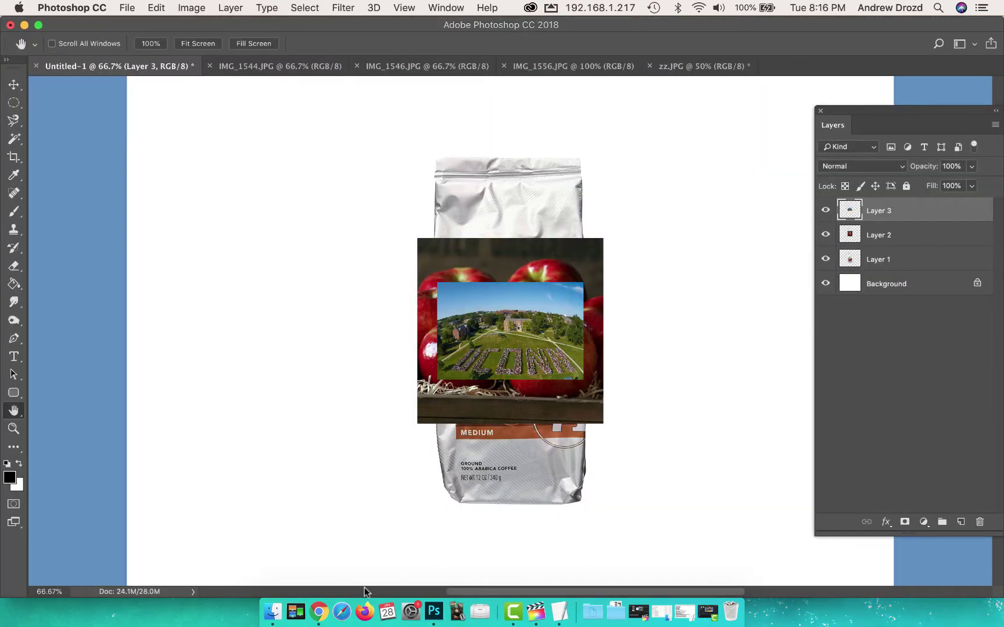
Step: Copy the LeBron James photo from Chrome and paste it into the collage as a new layer
left_click(318, 611)
left_click(566, 40)
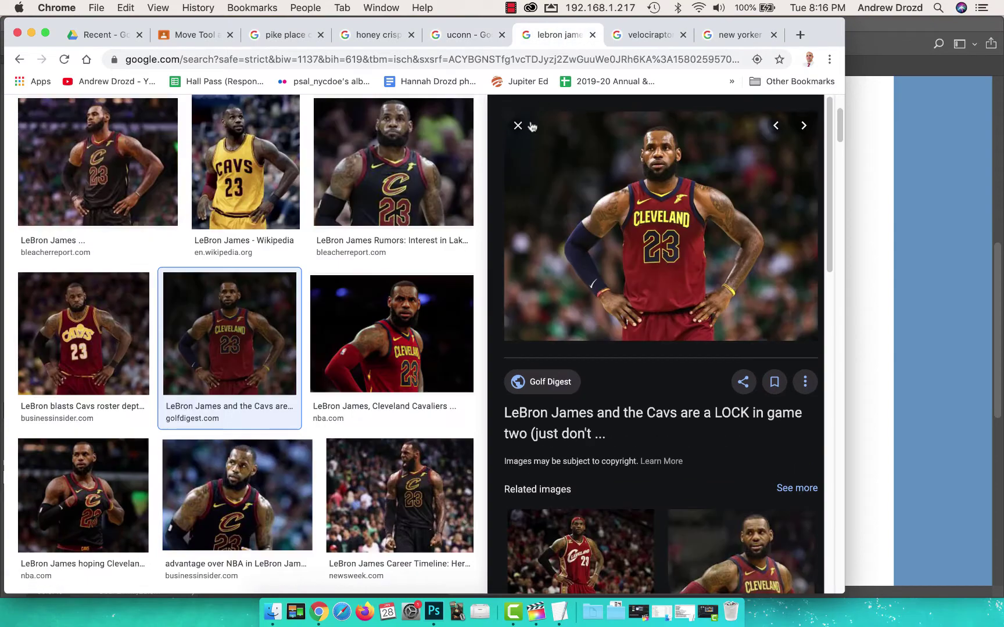
right_click(615, 157)
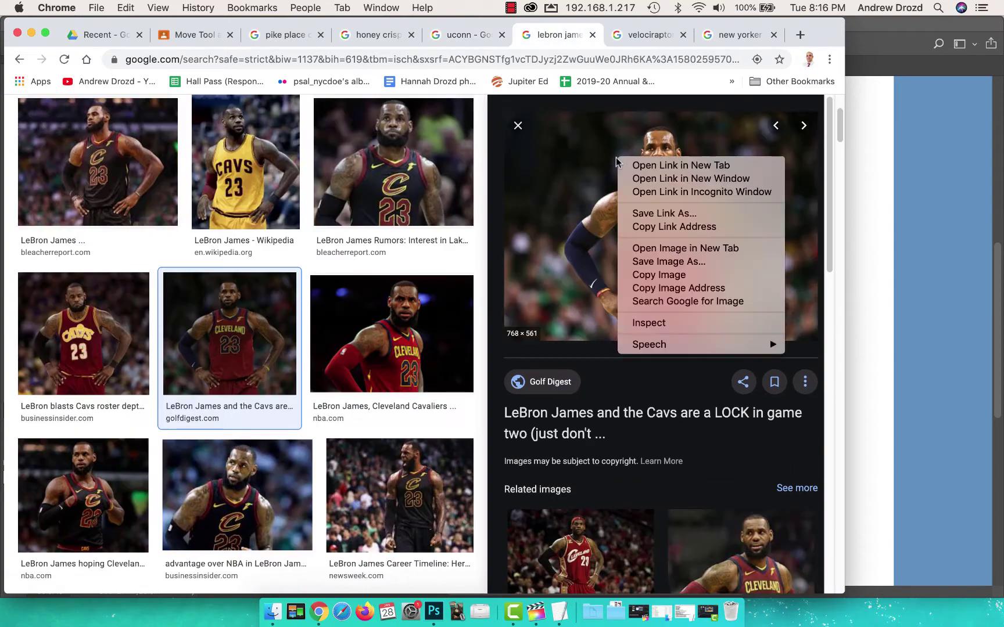
left_click(696, 276)
key("super+Tab")
key("super+v")
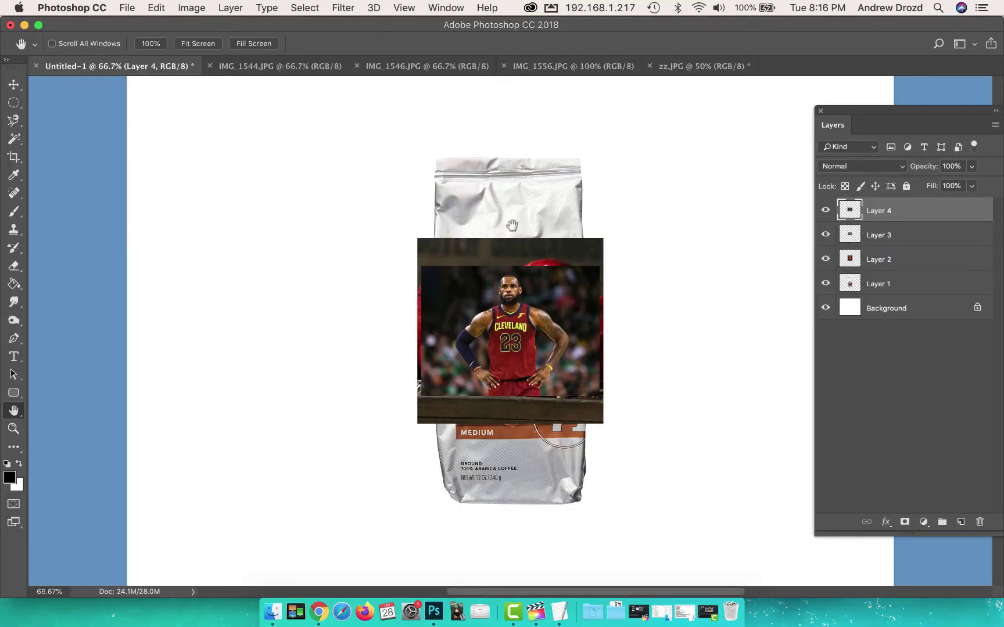
Step: Copy the velociraptor picture and paste it into the collage as a new layer
left_click(319, 609)
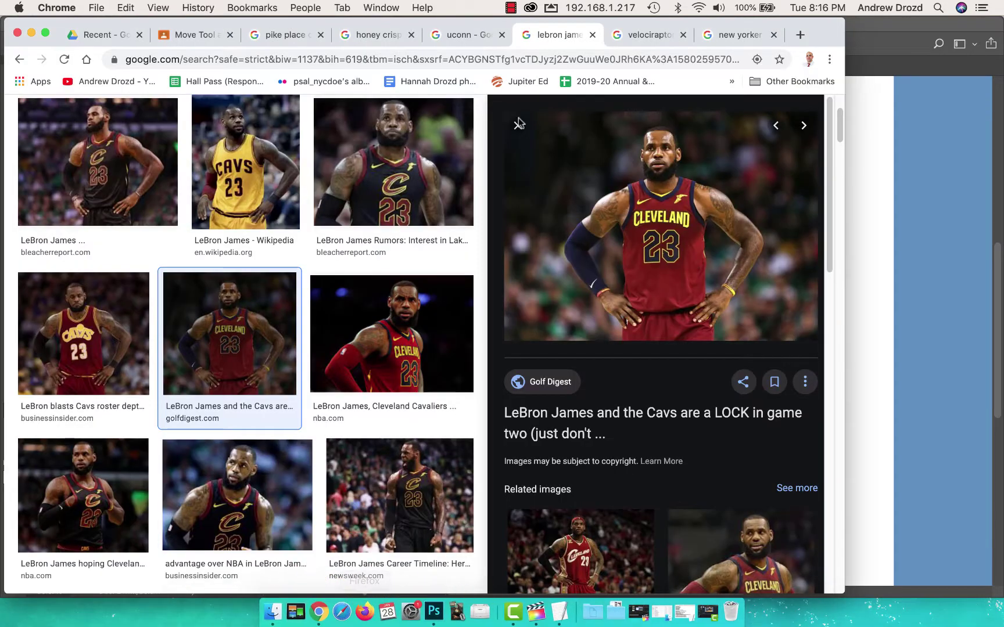
left_click(639, 32)
right_click(614, 180)
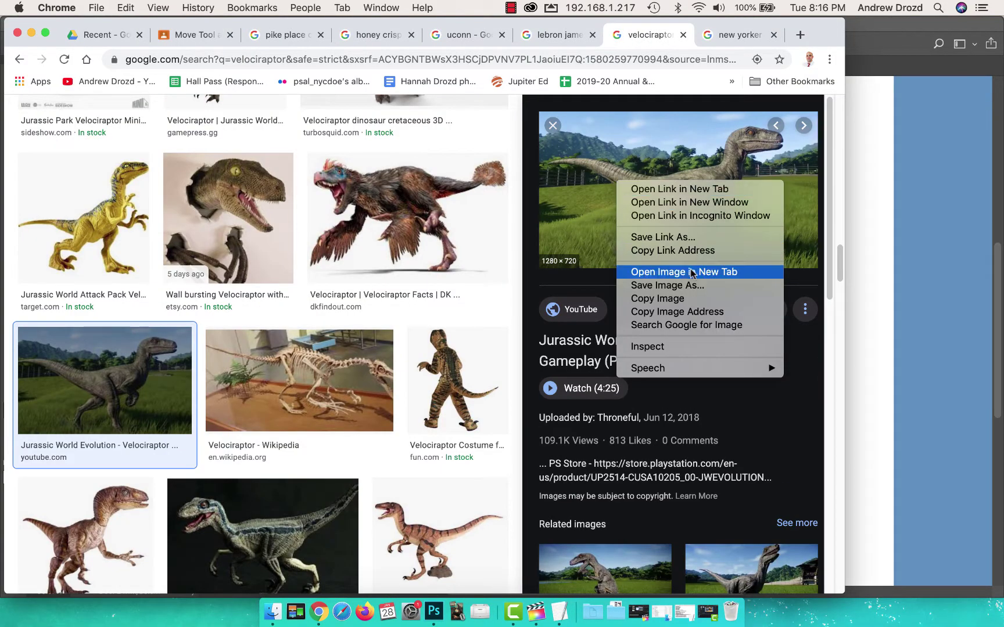
left_click(696, 299)
key("super+Tab")
key("super+v")
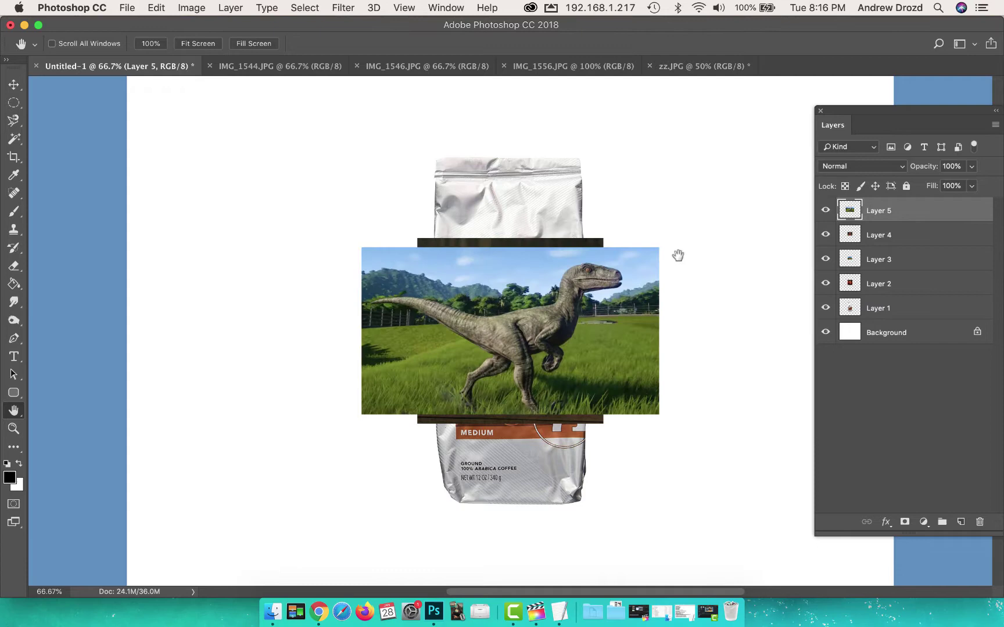
left_click(318, 611)
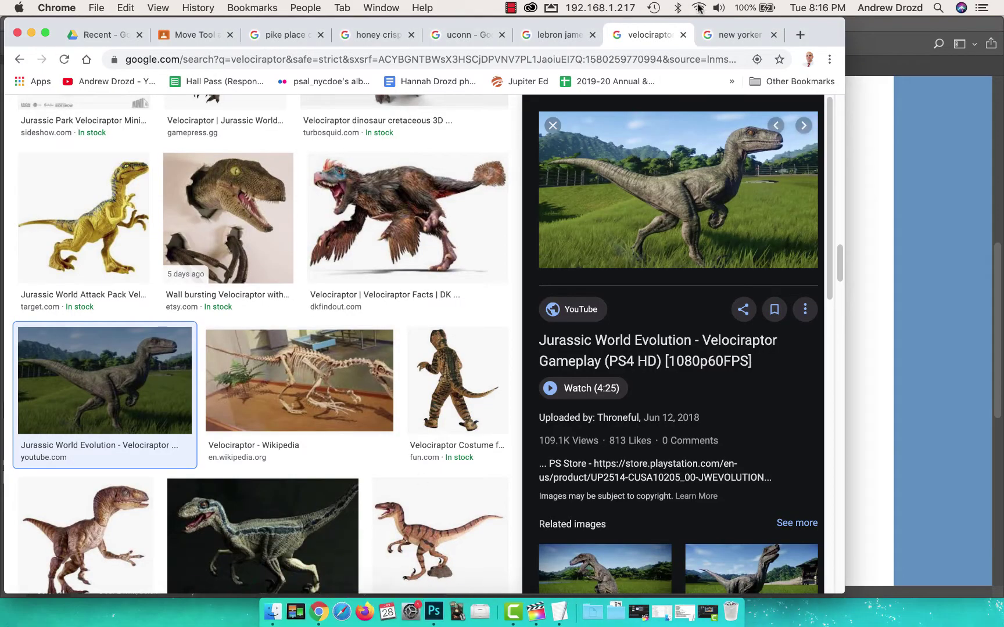
left_click(733, 37)
Step: Copy the New Yorker cover, paste it into the collage as Layer 6, and inspect it zoomed in
right_click(722, 213)
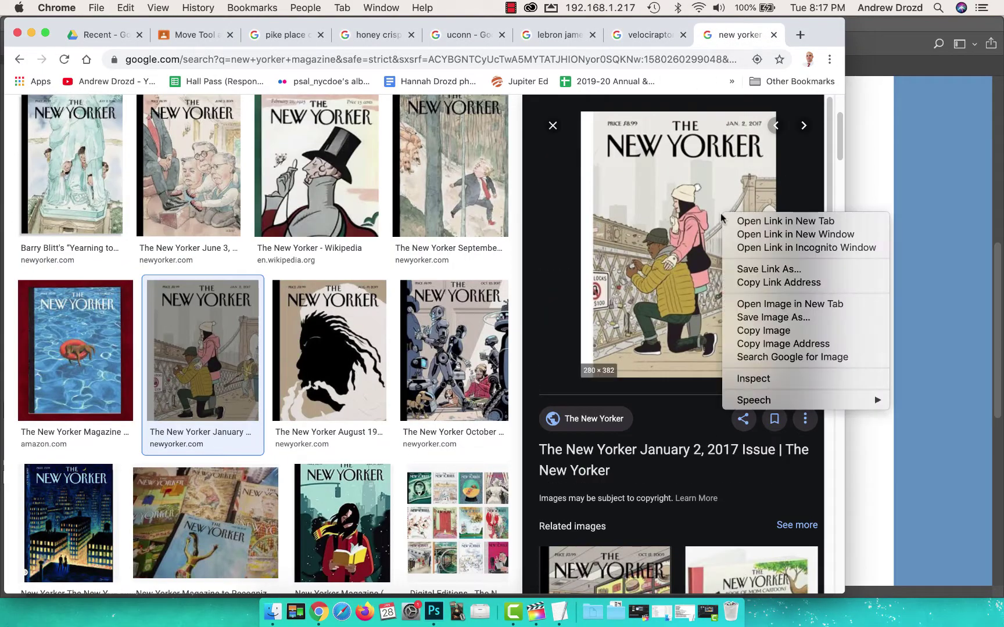
left_click(797, 331)
left_click(864, 227)
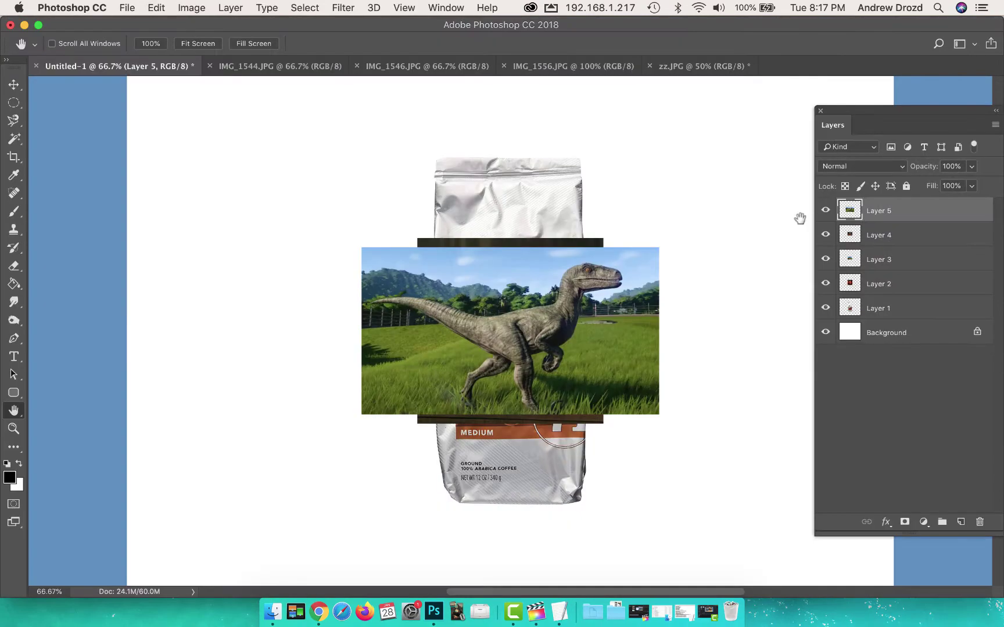
key("super+v")
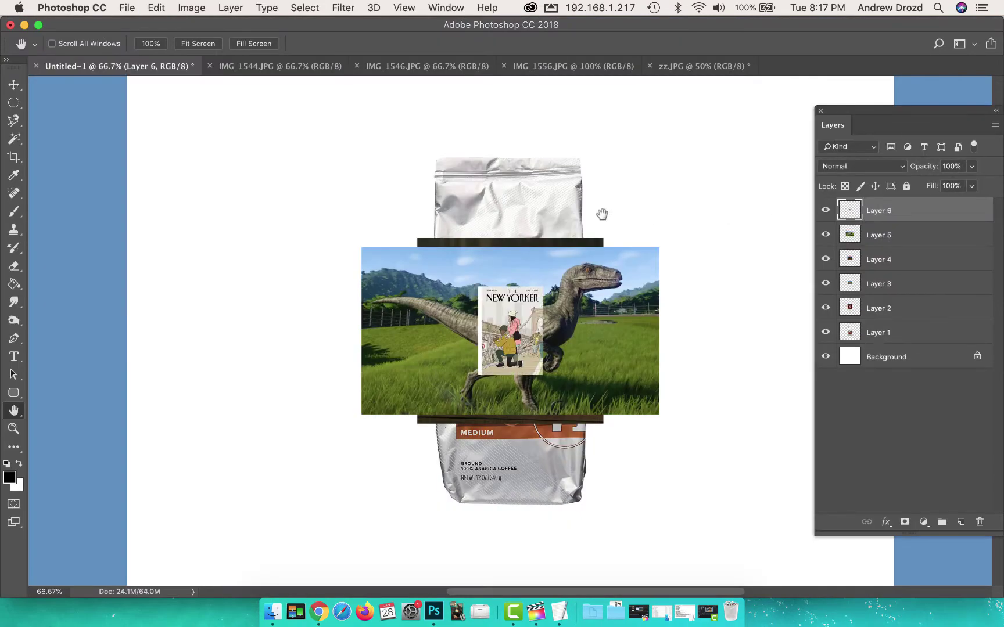
key("super+equal")
key("super+equal")
key("super+equal")
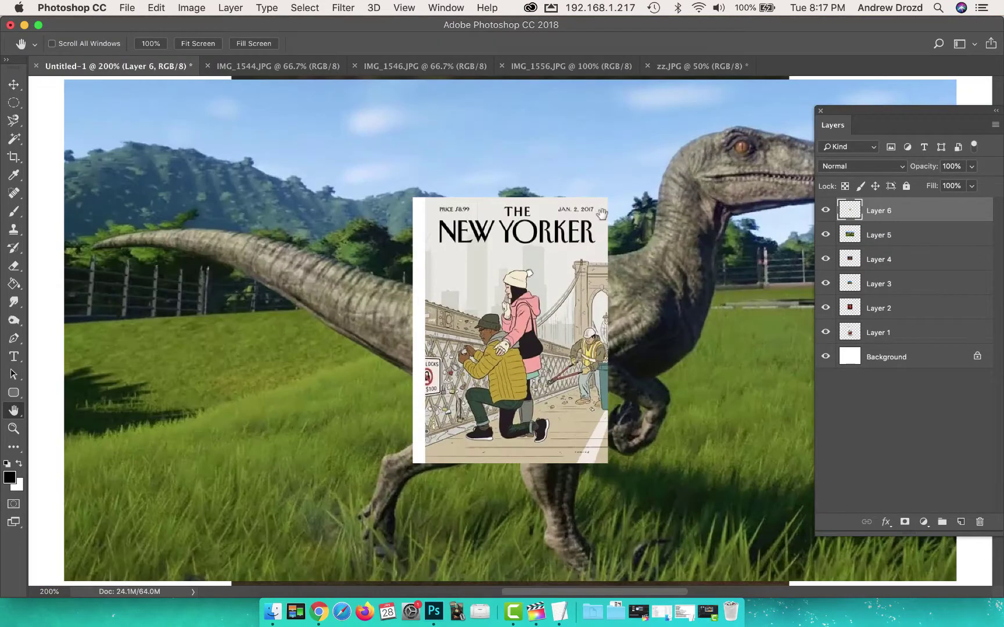
key("super+minus")
key("super+minus")
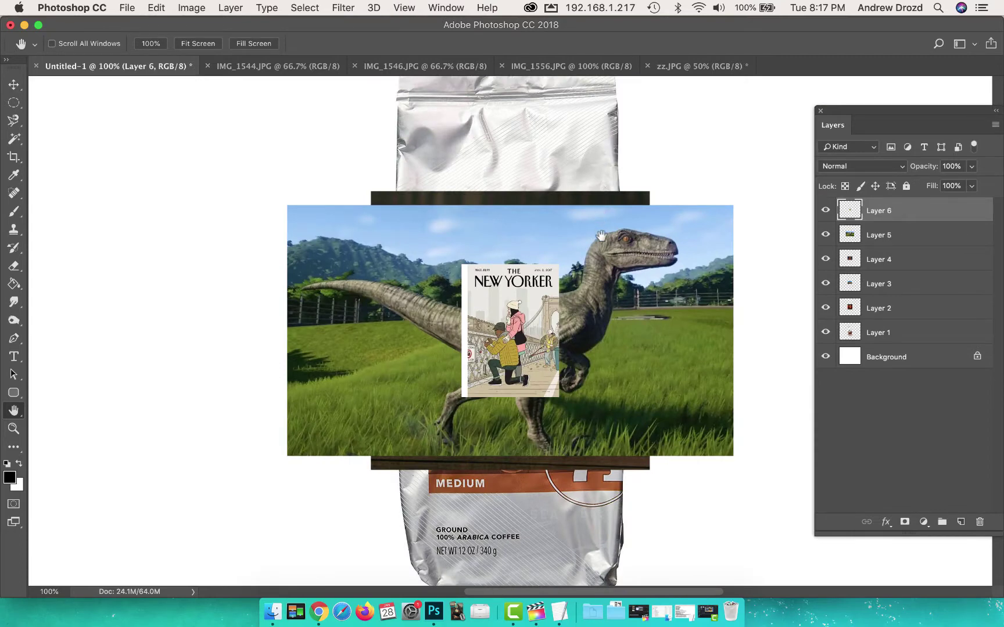
left_click_drag(607, 306, 564, 254)
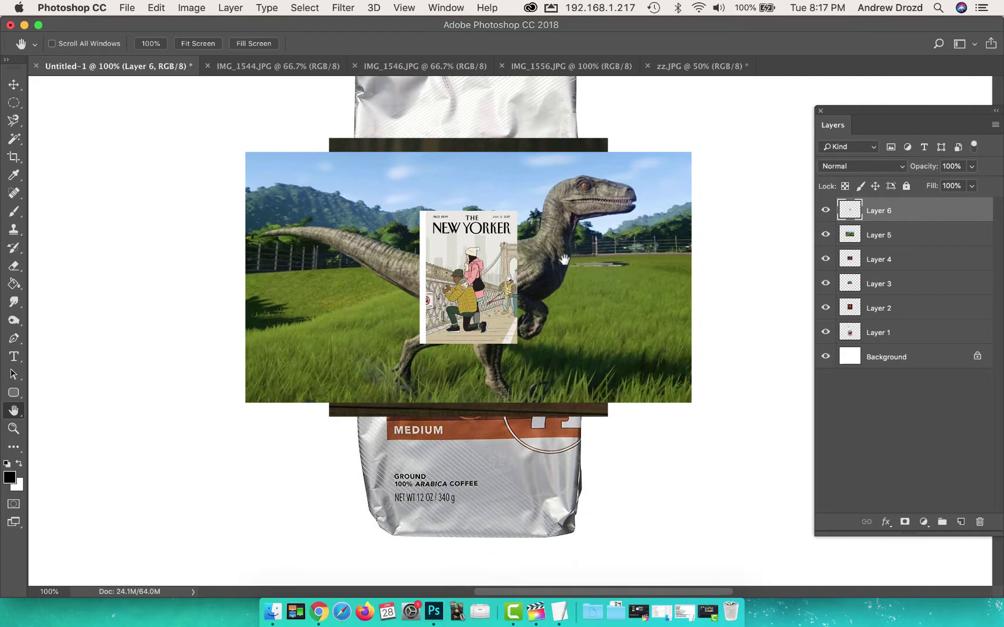
Step: Move the Layers panel and switch its layer previews to Large Thumbnails
left_click_drag(916, 126, 801, 120)
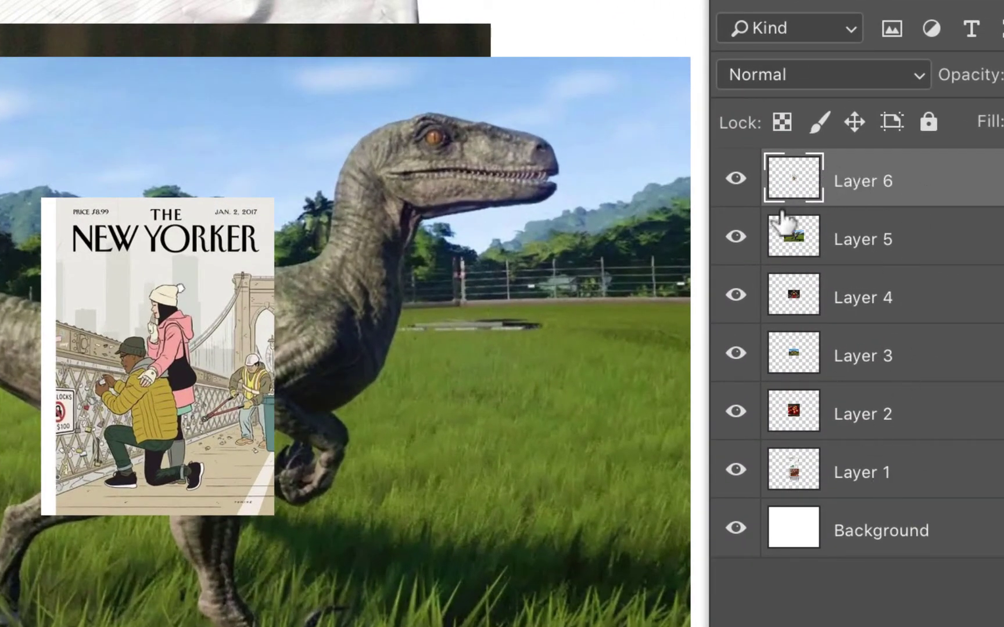
right_click(805, 184)
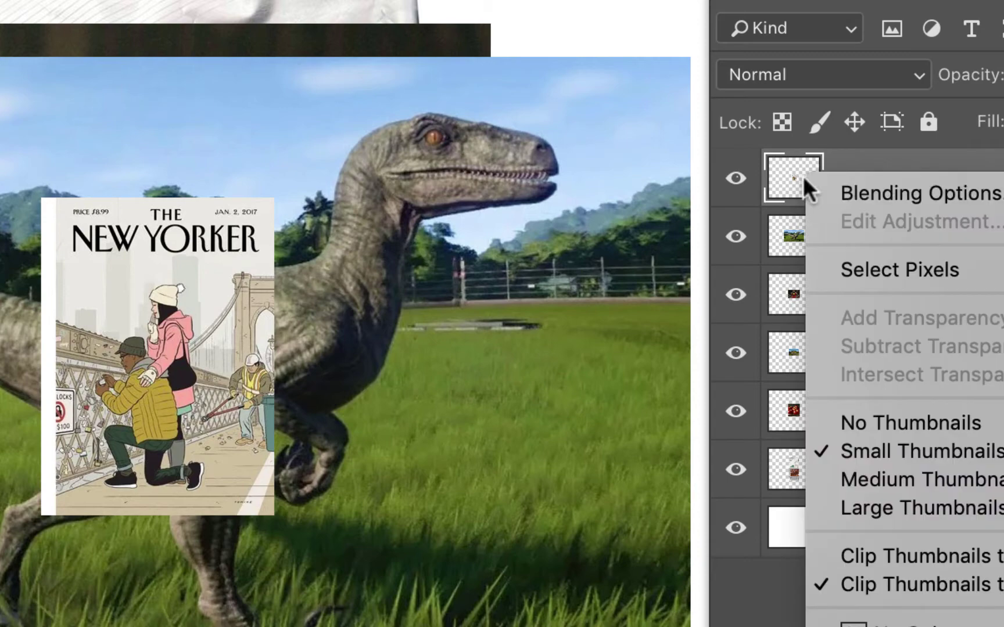
left_click(942, 509)
scroll(843, 314, "down", 3)
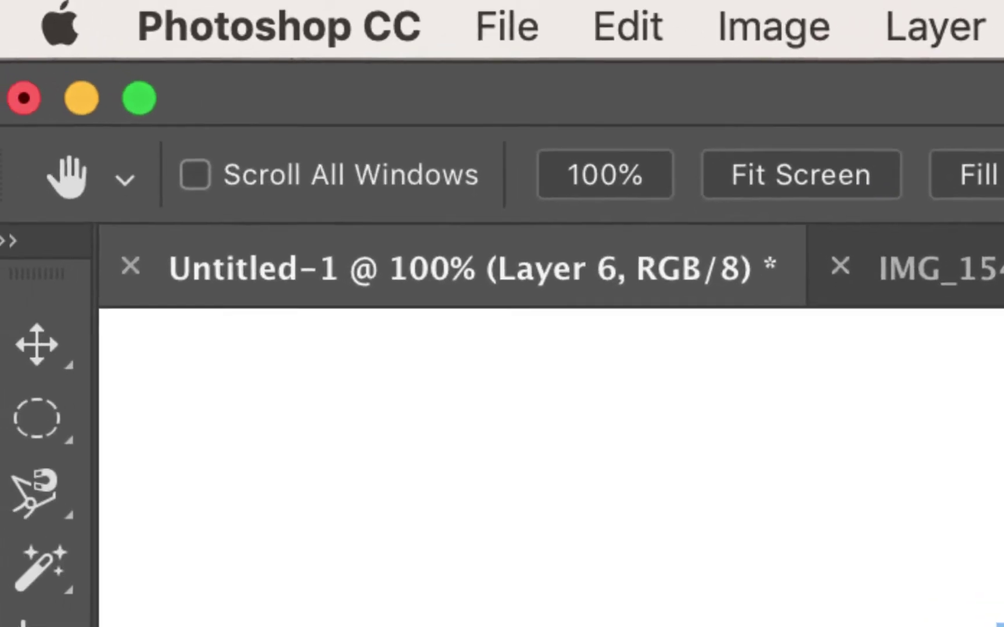
Step: With the Move tool, drag the New Yorker, velociraptor, LeBron, UConn and coffee bag images into position
left_click(58, 357)
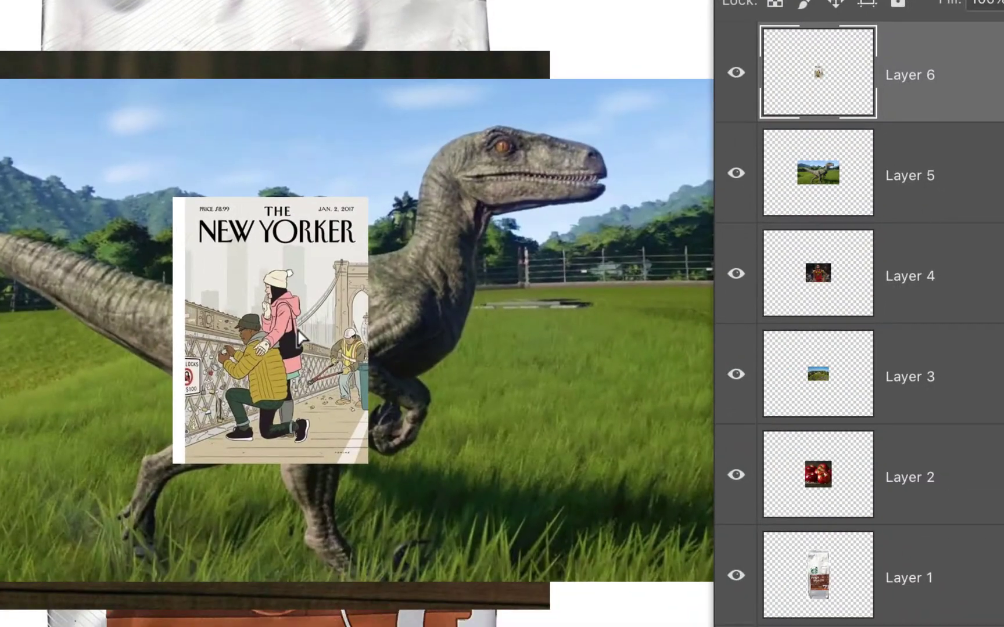
left_click_drag(300, 337, 0, 197)
left_click_drag(491, 306, 63, 587)
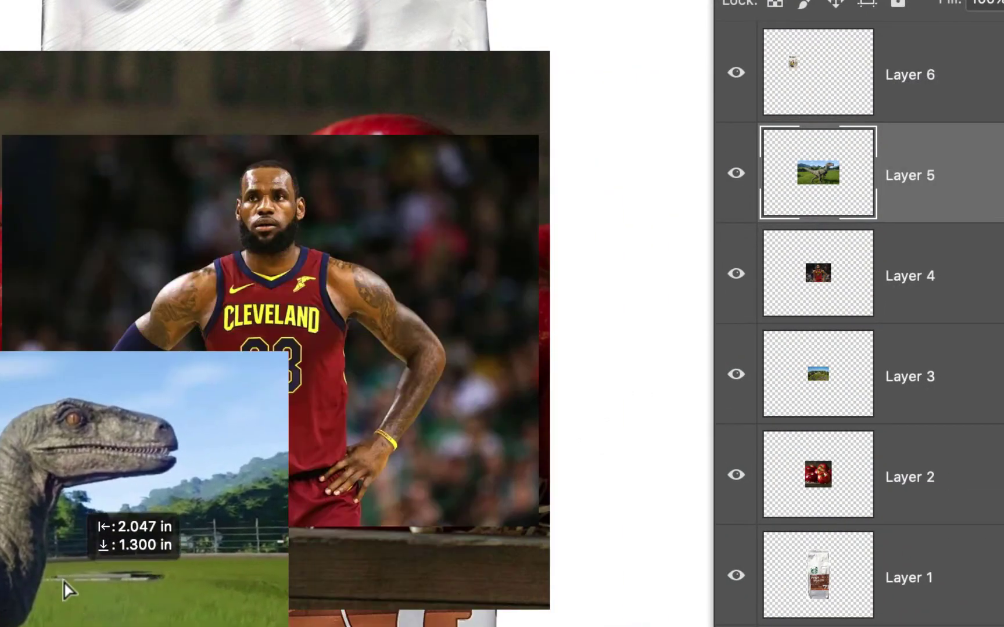
left_click_drag(302, 311, 0, 170)
left_click_drag(265, 231, 643, 209)
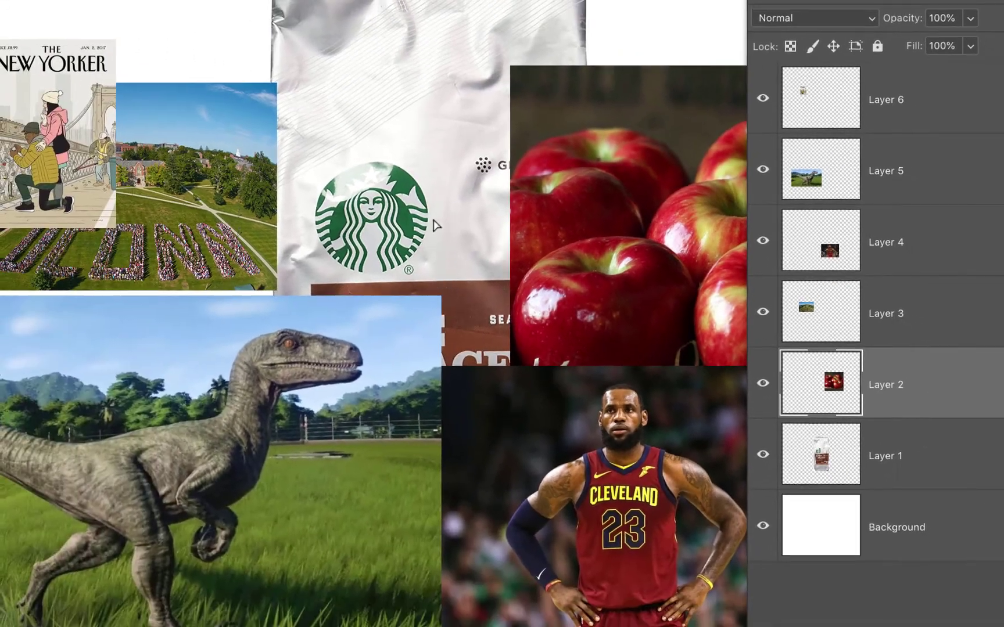
left_click_drag(434, 228, 410, 236)
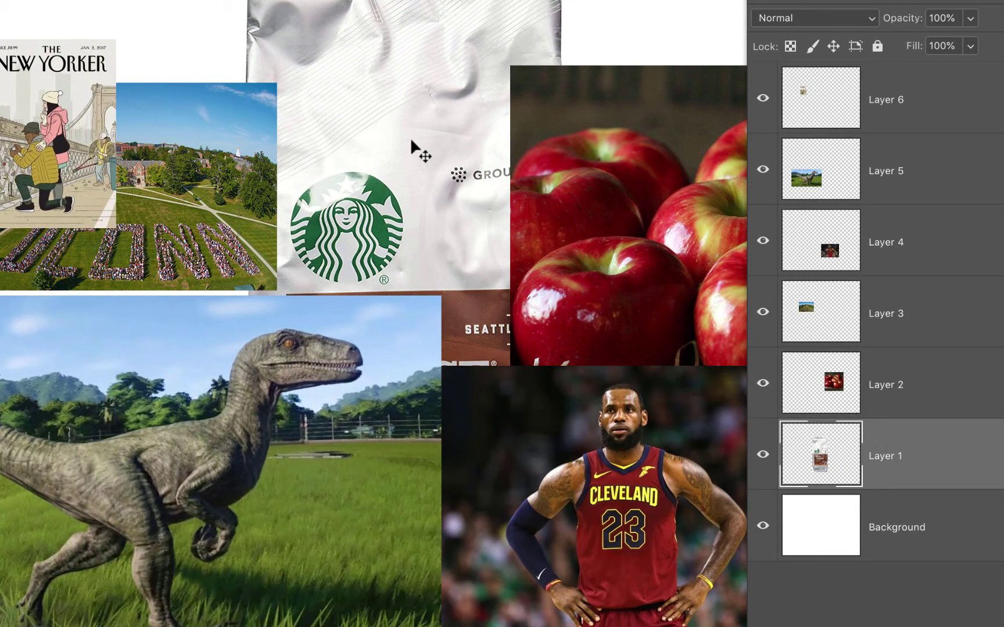
left_click_drag(412, 158, 433, 168)
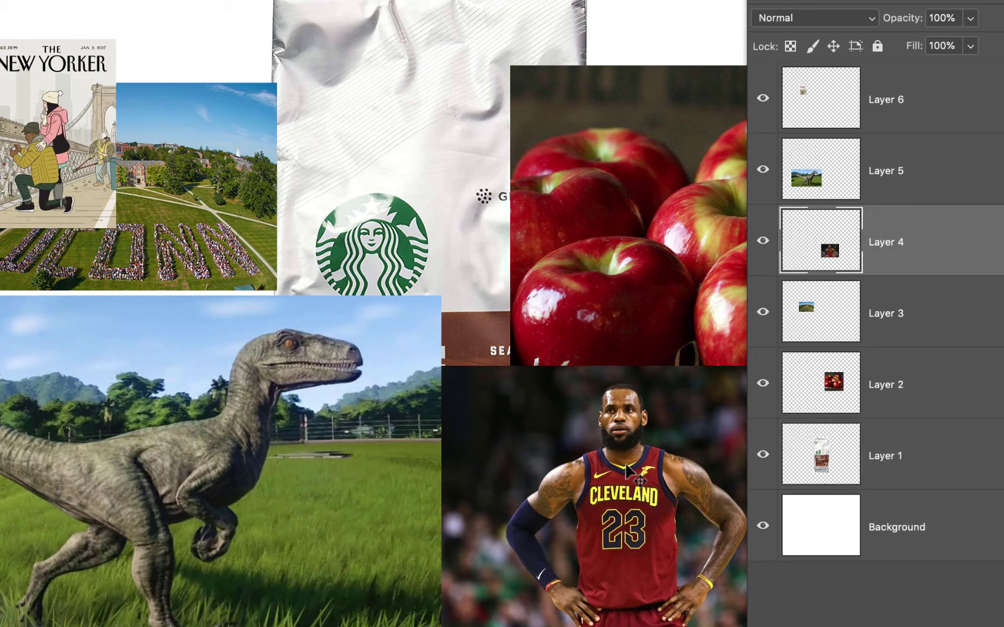
Step: Select the apples, New Yorker, UConn, coffee bag and velociraptor pictures in turn on the canvas
left_click(651, 238)
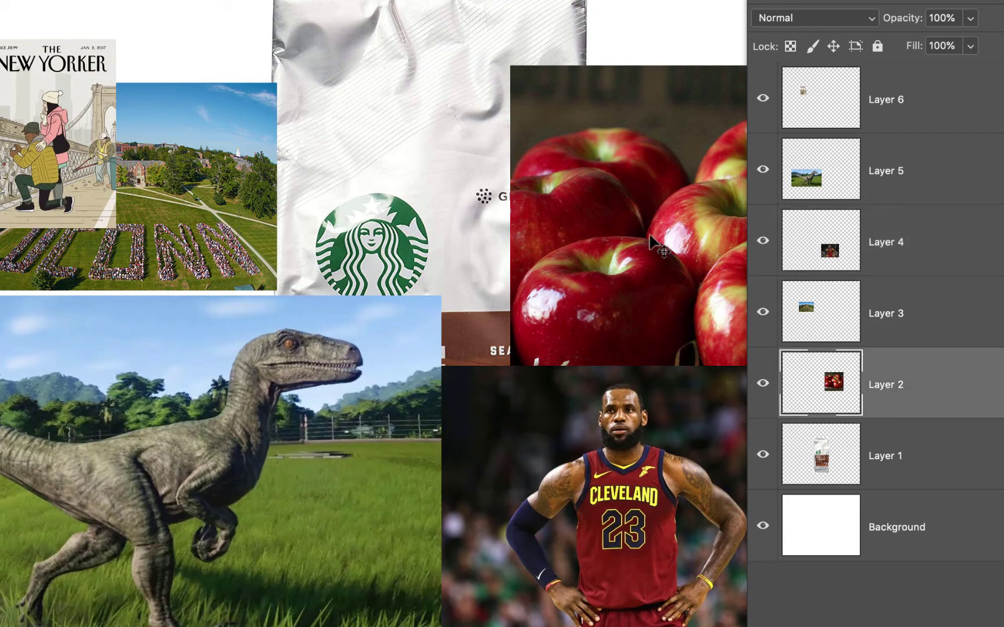
left_click(34, 157)
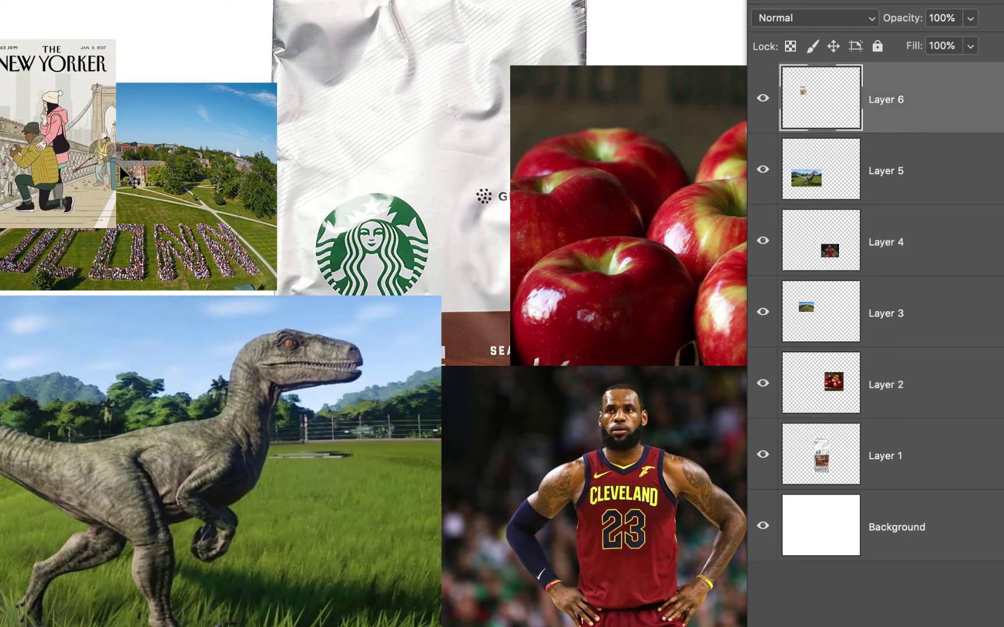
left_click(188, 197)
left_click(334, 195)
left_click(380, 360)
left_click(574, 286)
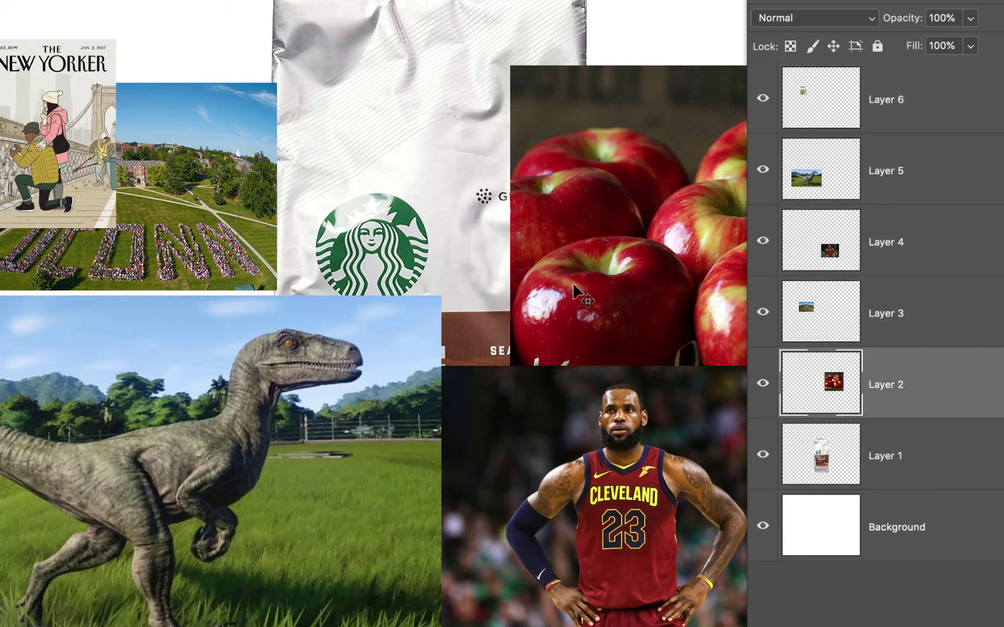
Step: Drag the apples picture left so it overlaps the coffee bag
left_click_drag(573, 285, 448, 285)
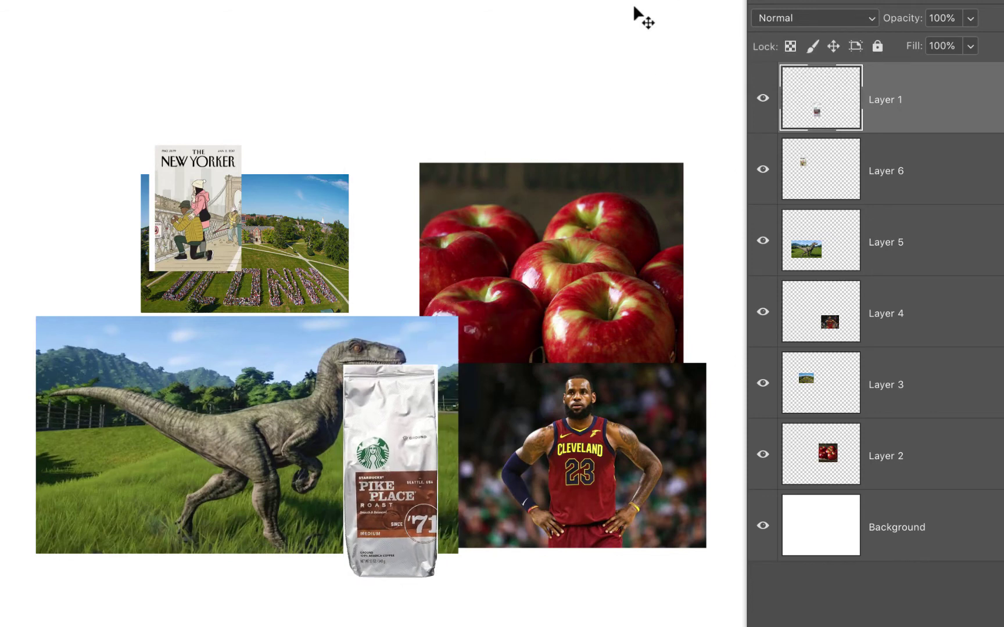
Step: Place the New Yorker cover beside the UConn photo and enlarge it to about 1.630 × 2.227 in
left_click_drag(244, 182, 388, 210)
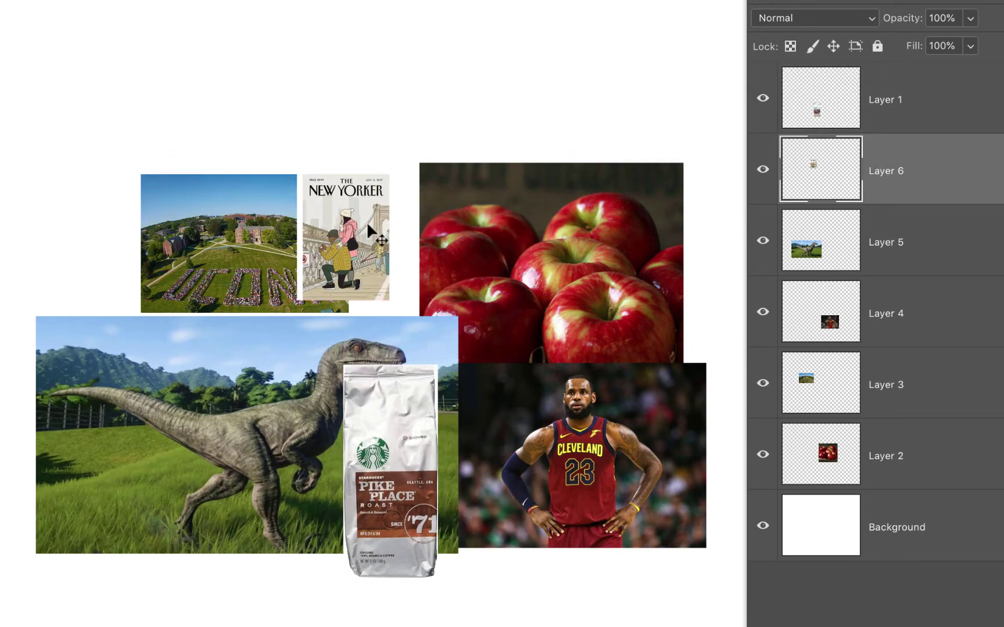
key("ctrl+t")
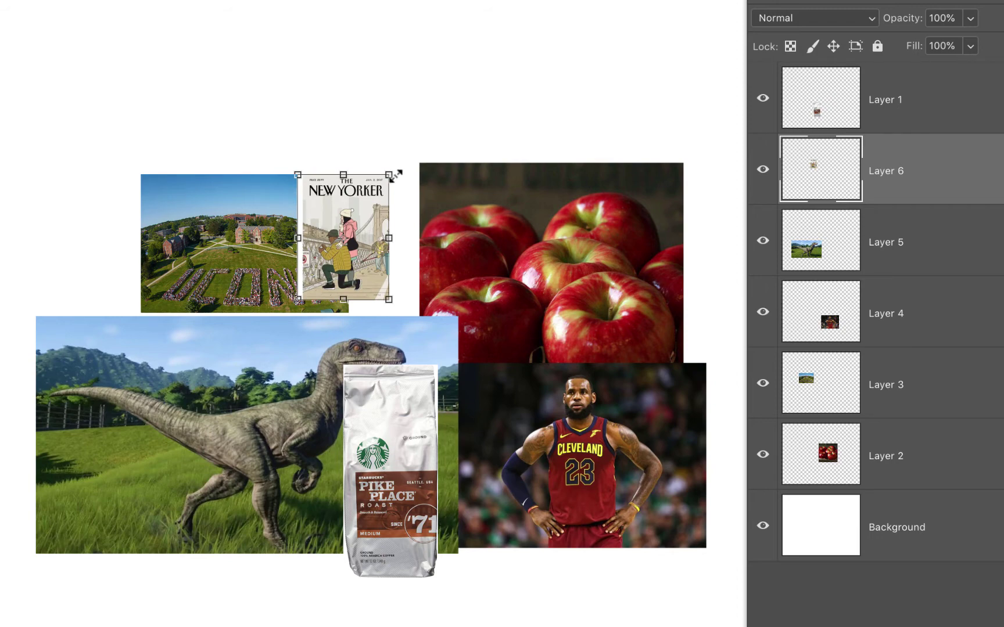
left_click_drag(393, 168, 540, 91)
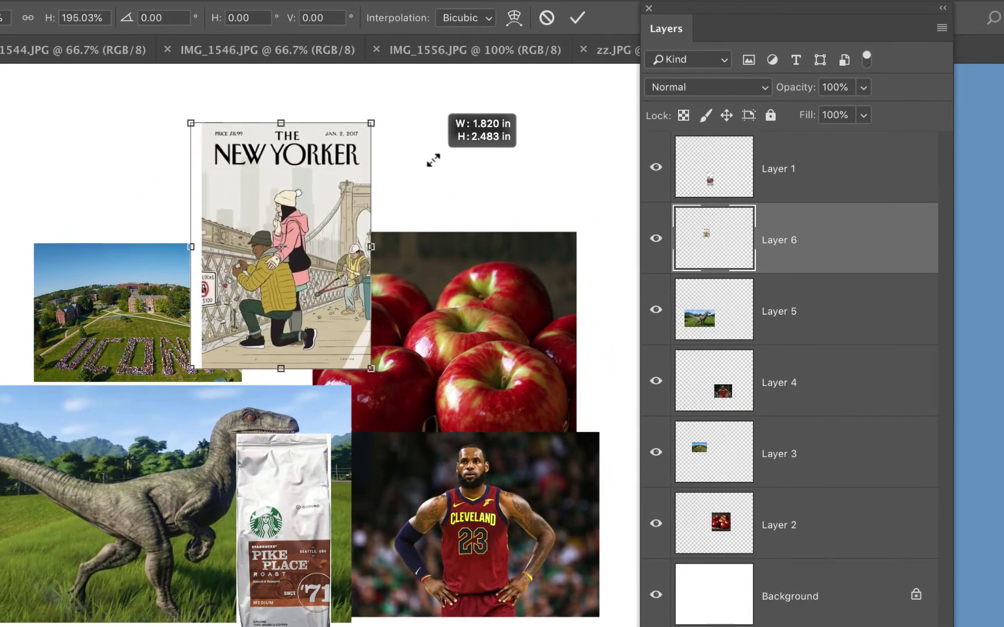
left_click_drag(433, 161, 444, 149)
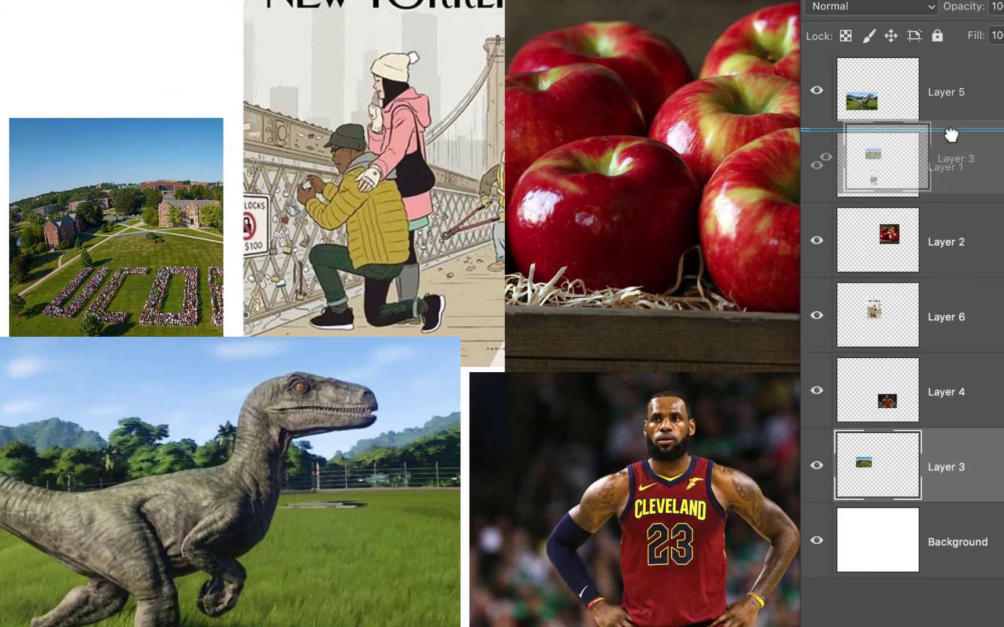
Step: Type the student's full name as red text, move it onto the velociraptor photo, and select it
left_click(81, 329)
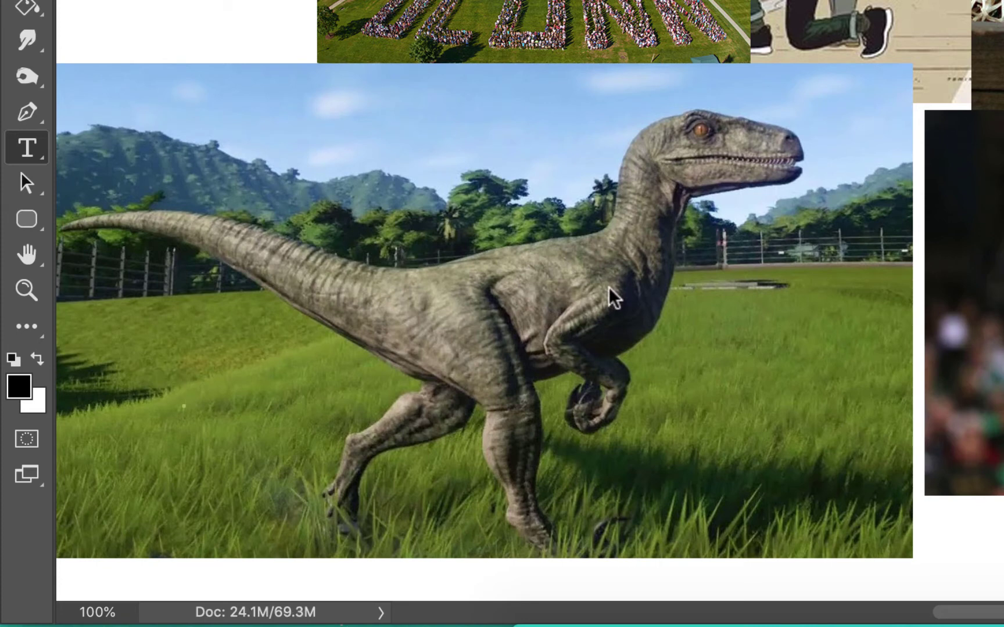
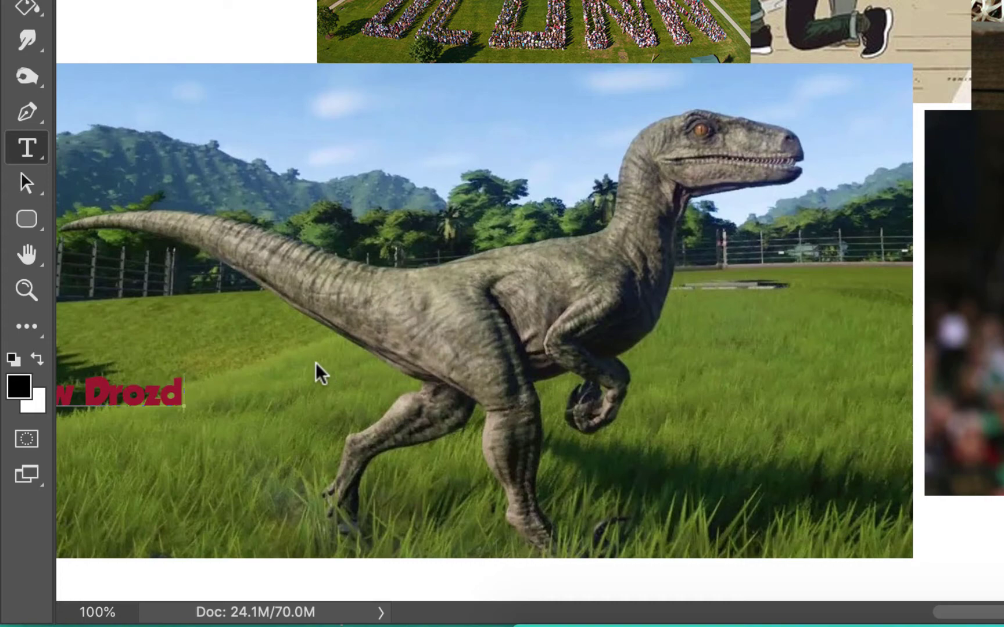
left_click_drag(192, 441, 363, 430)
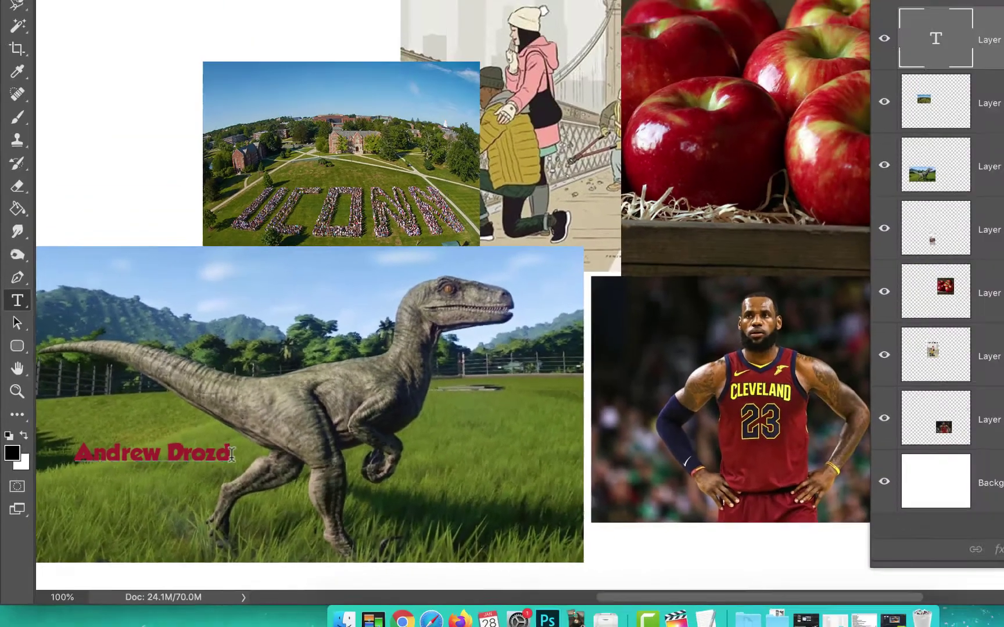
key("super+a")
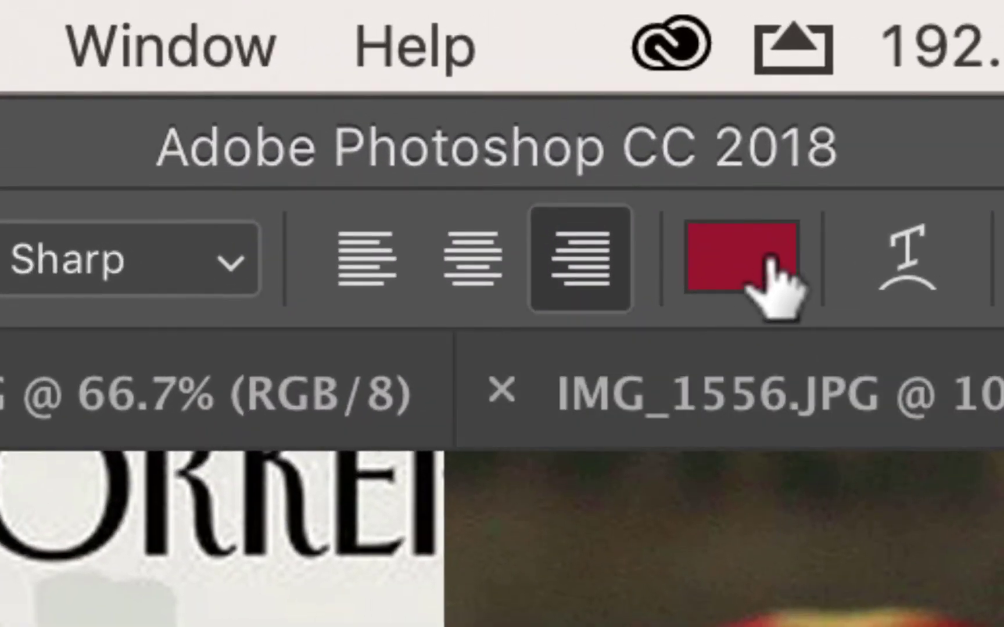
Step: Change the velociraptor name text colour to white (#ffffff) and commit the type layer
left_click(770, 260)
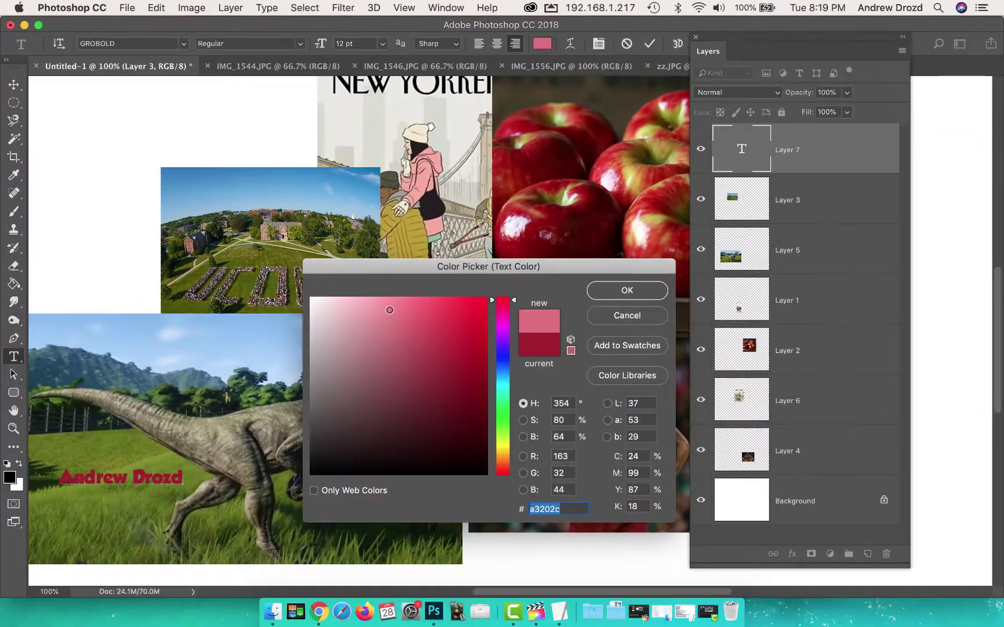
left_click_drag(389, 310, 311, 299)
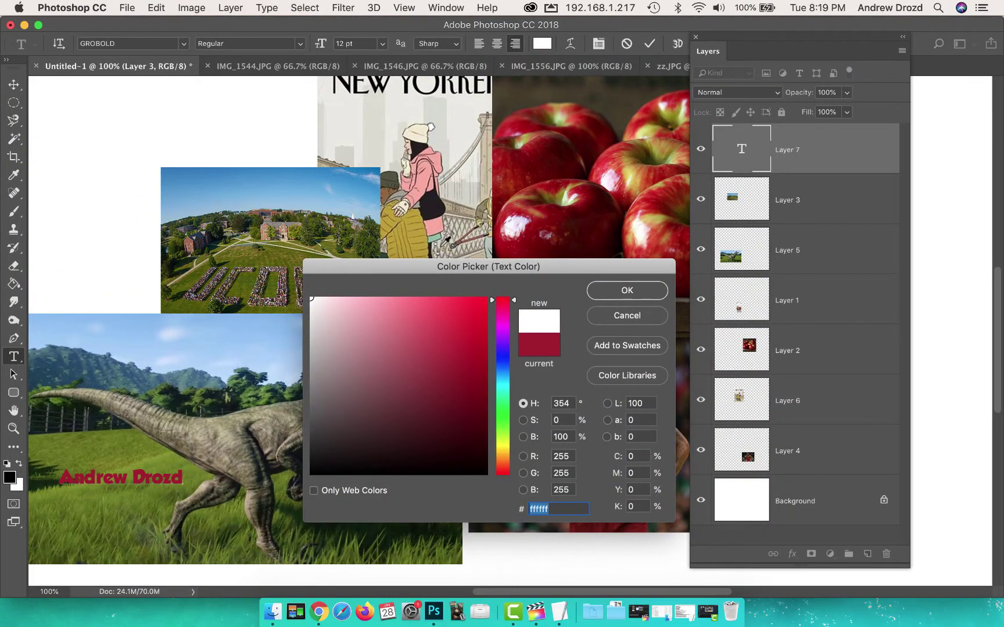
left_click(607, 293)
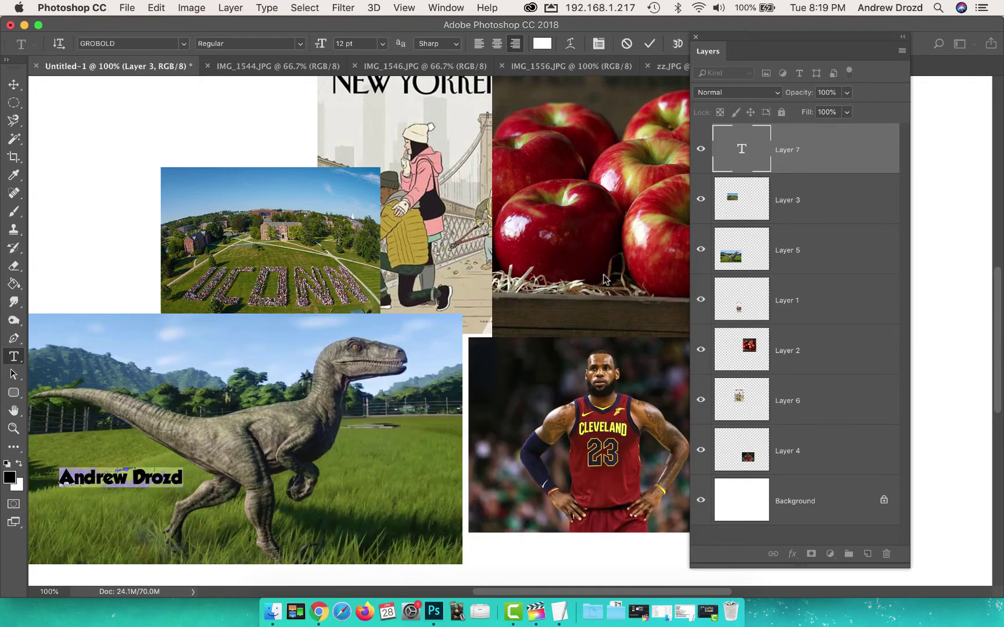
left_click(649, 45)
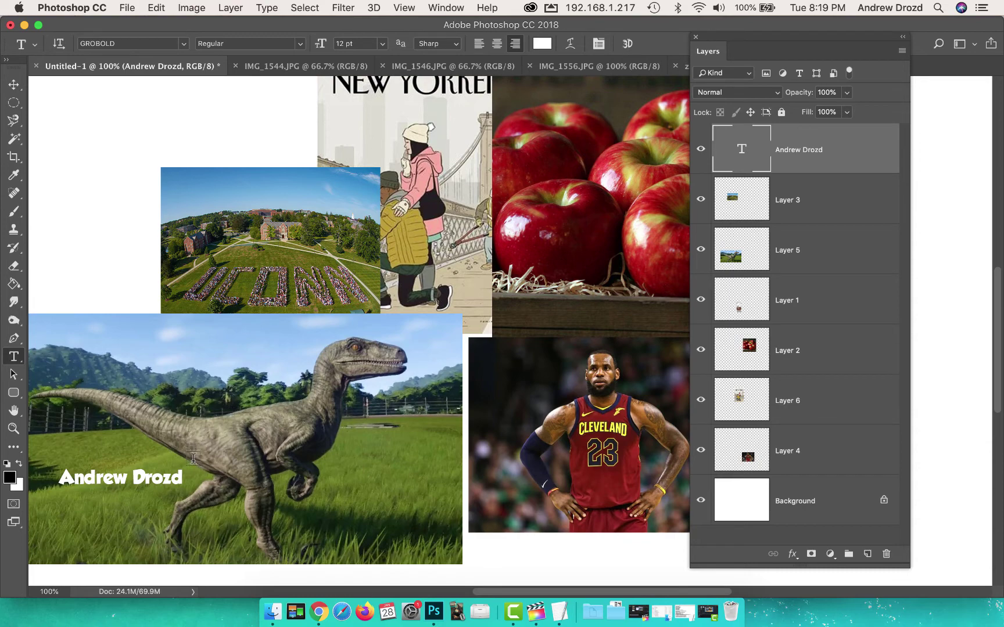
Step: Scale the white name text up to about 253% with Free Transform
key("super+t")
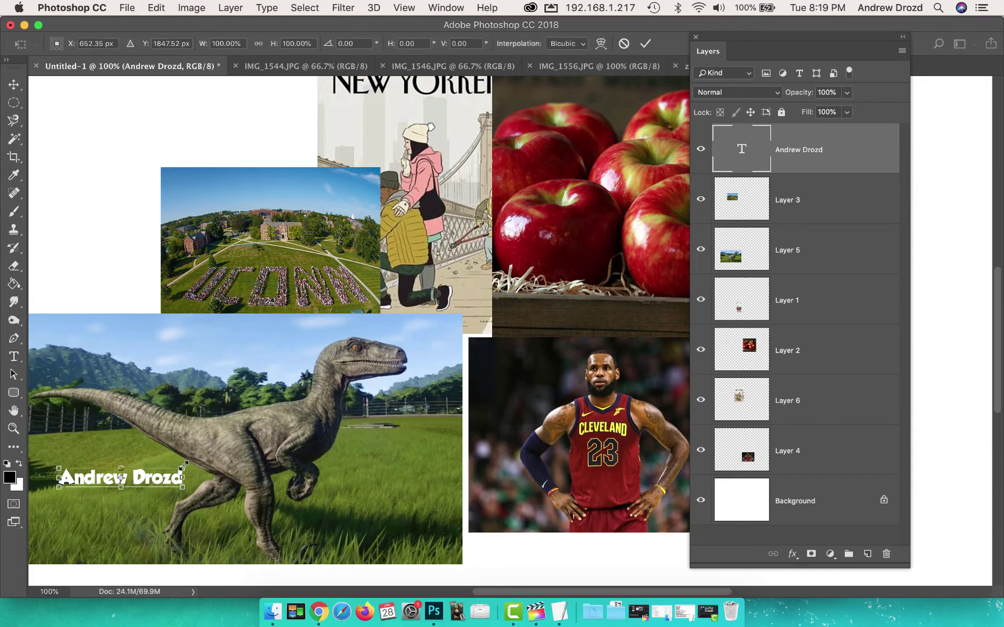
left_click_drag(183, 465, 374, 305)
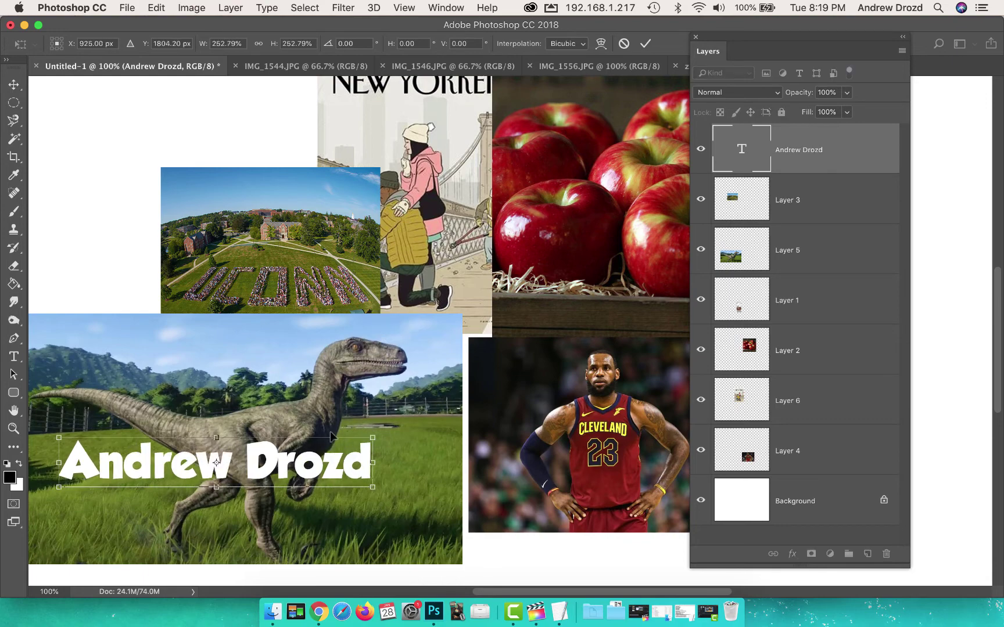
left_click(646, 44)
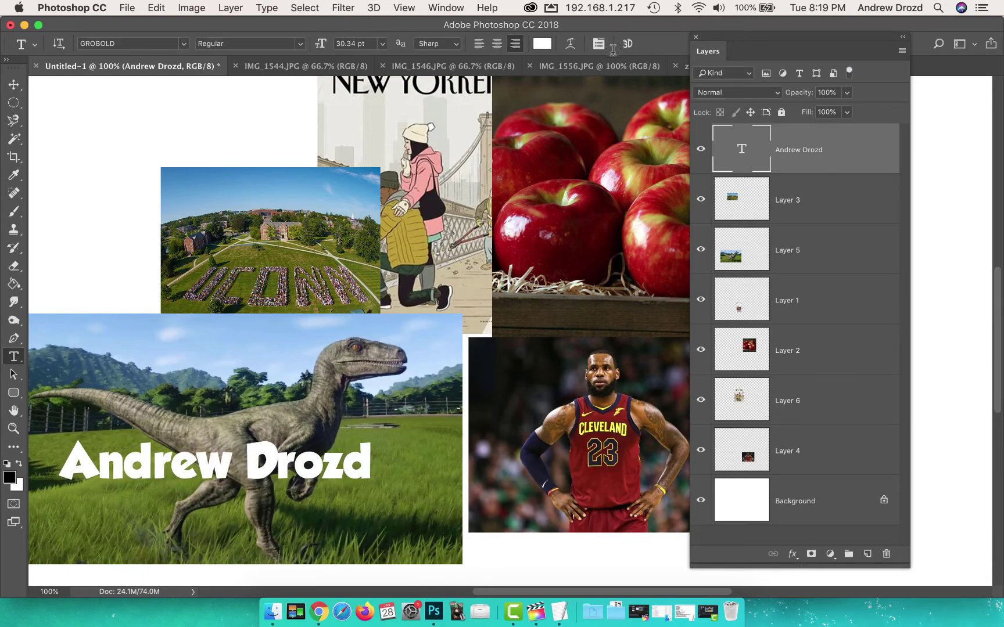
Step: Move the name text right and down, nudge LeBron up, and shift UConn left
left_click(16, 89)
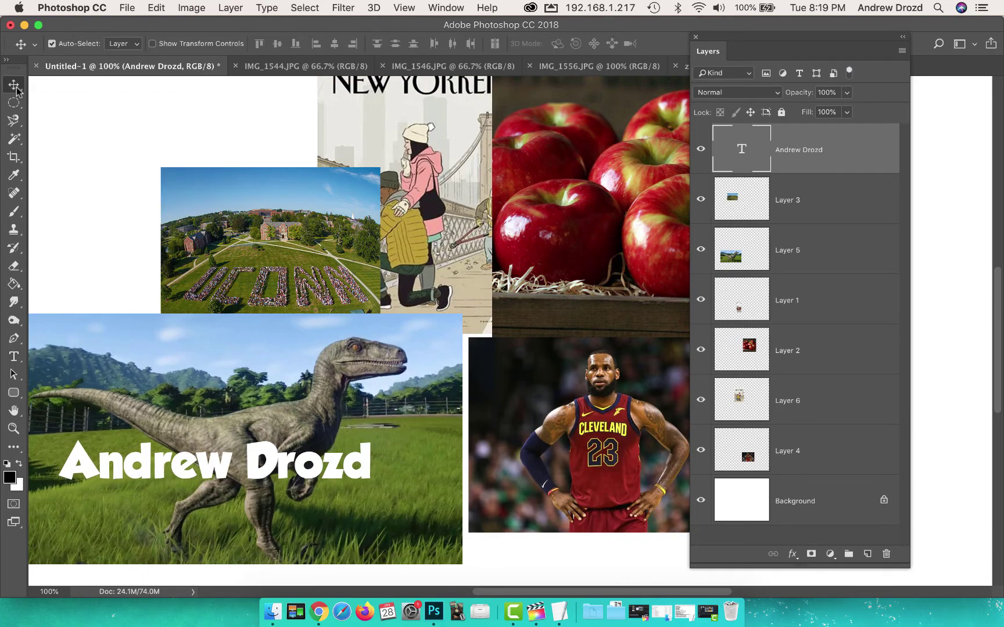
left_click_drag(327, 463, 545, 502)
left_click_drag(506, 437, 501, 423)
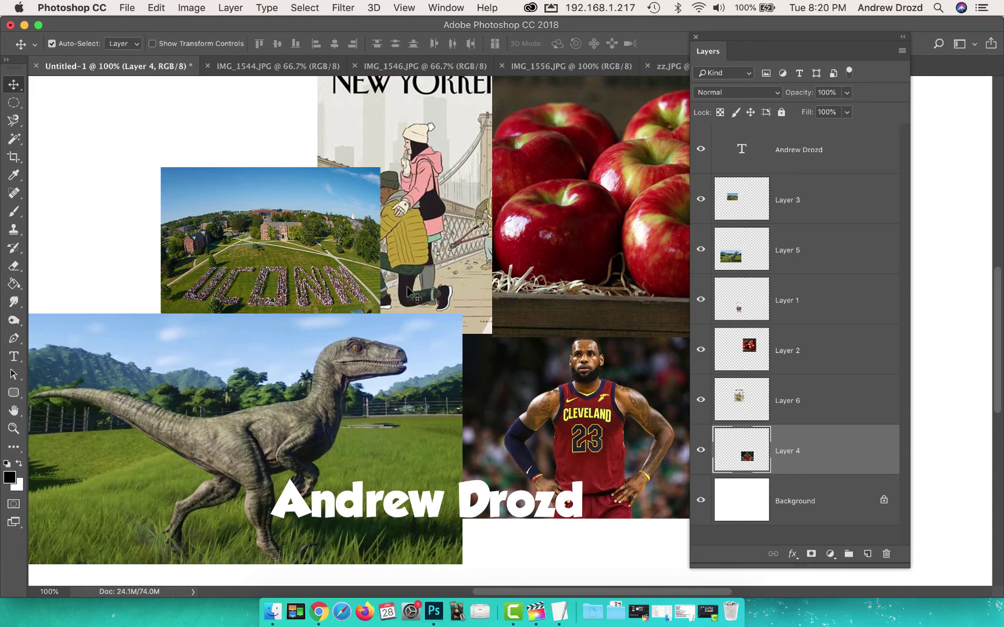
left_click_drag(323, 252, 278, 254)
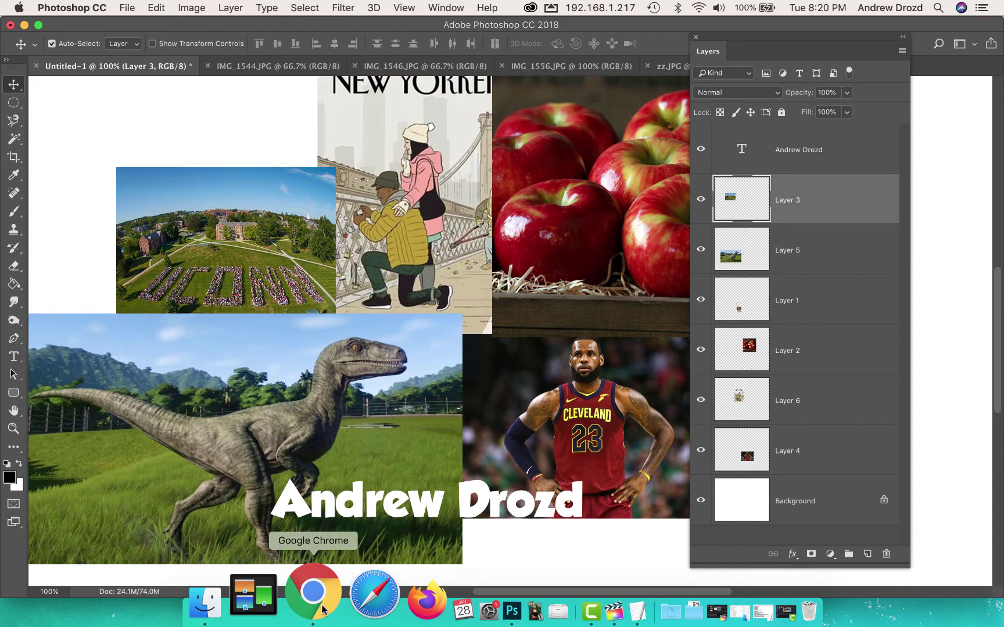
Step: In Chrome's Classroom assignment, step to the New York sports example collage
left_click(317, 592)
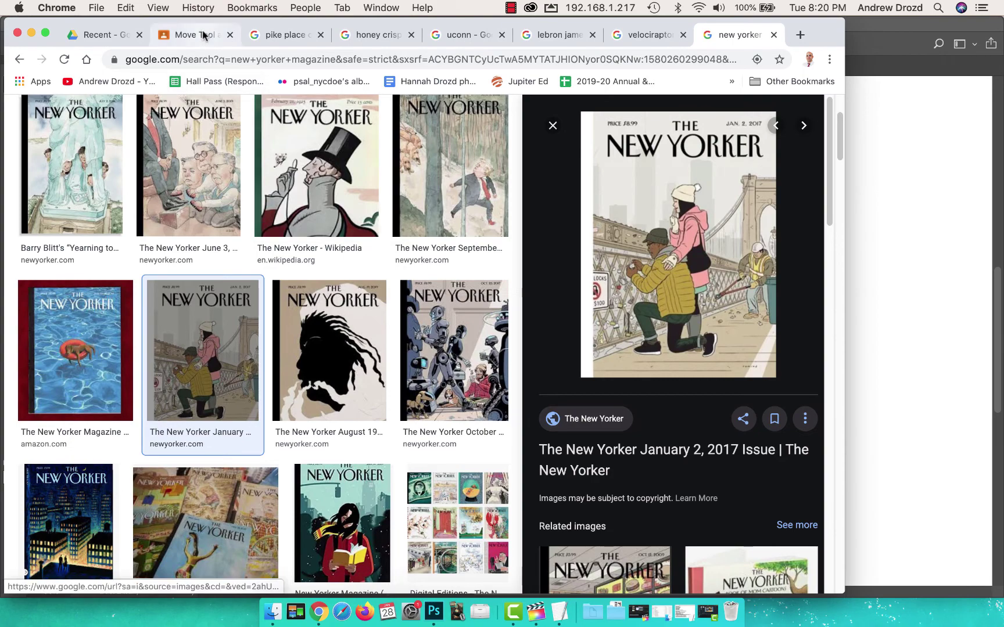
left_click(708, 611)
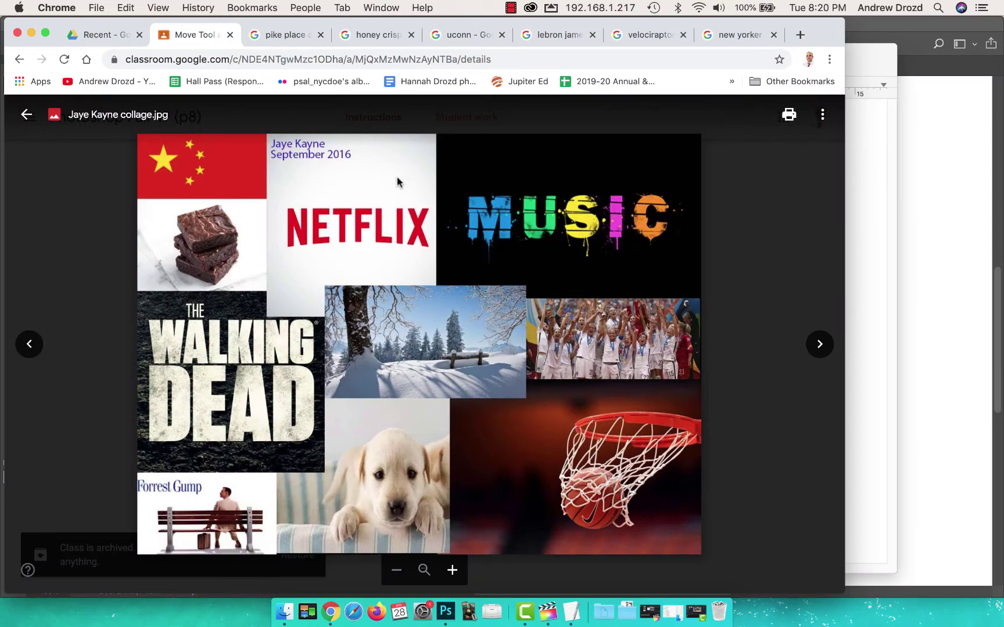
key("Right")
key("Right")
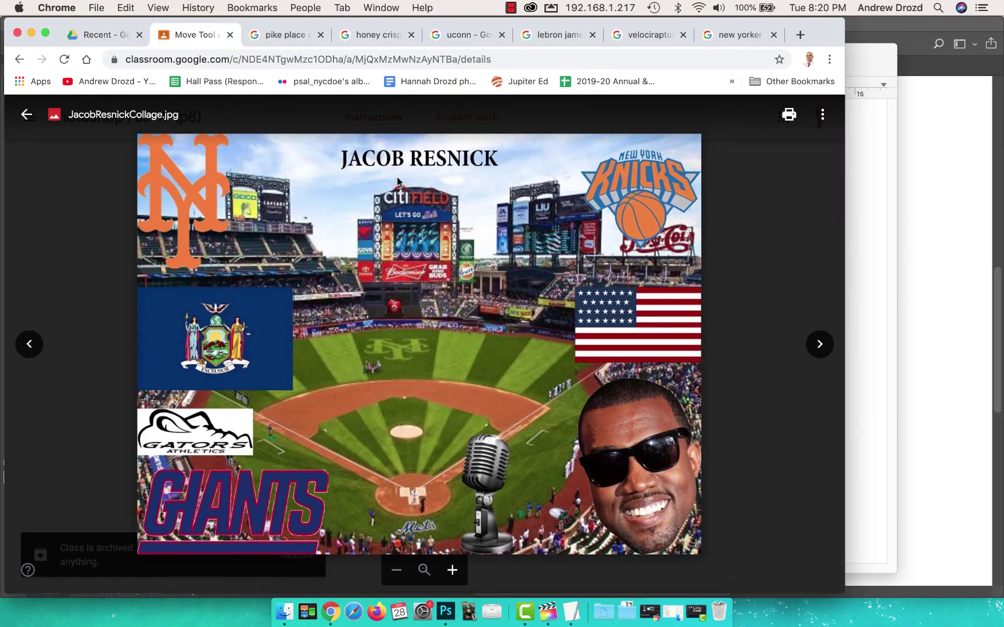